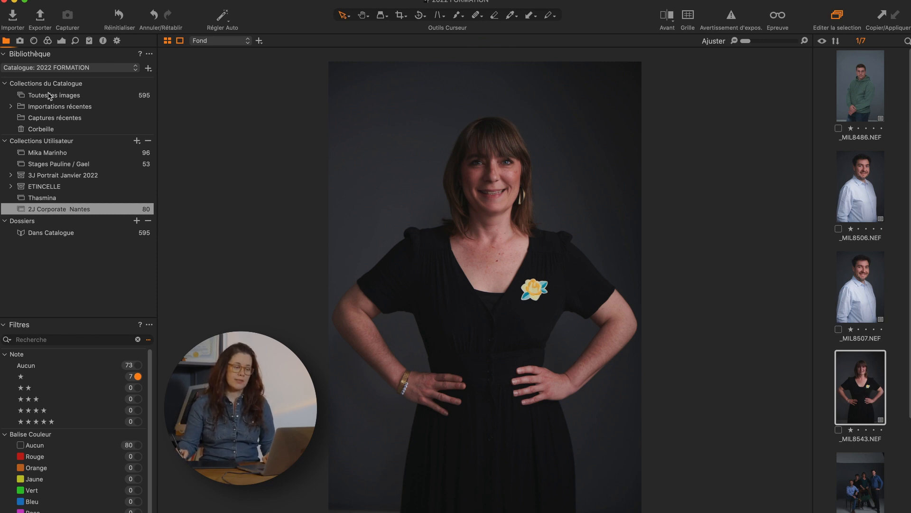
# Step: Raise the black point of the RGB curve slightly on portrait _MIL8543.NEF
pyautogui.click(63, 40)
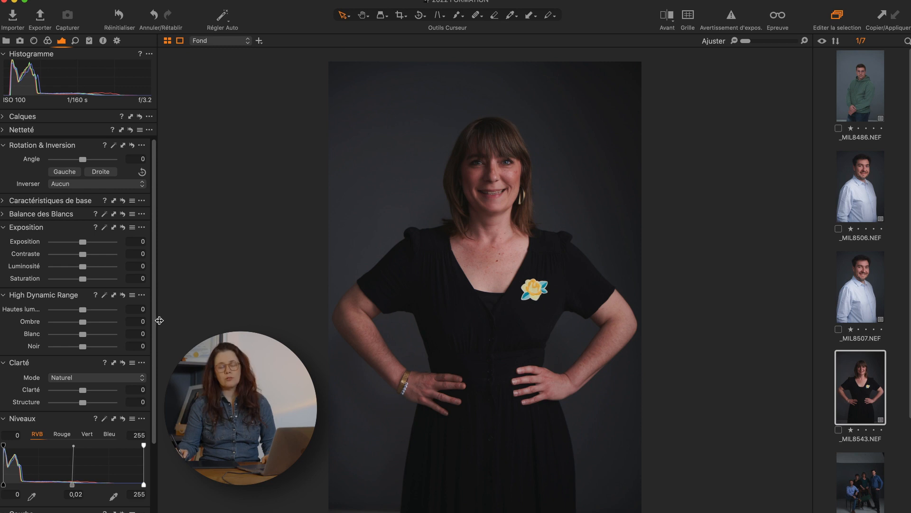
pyautogui.scroll(-5, 156, 435)
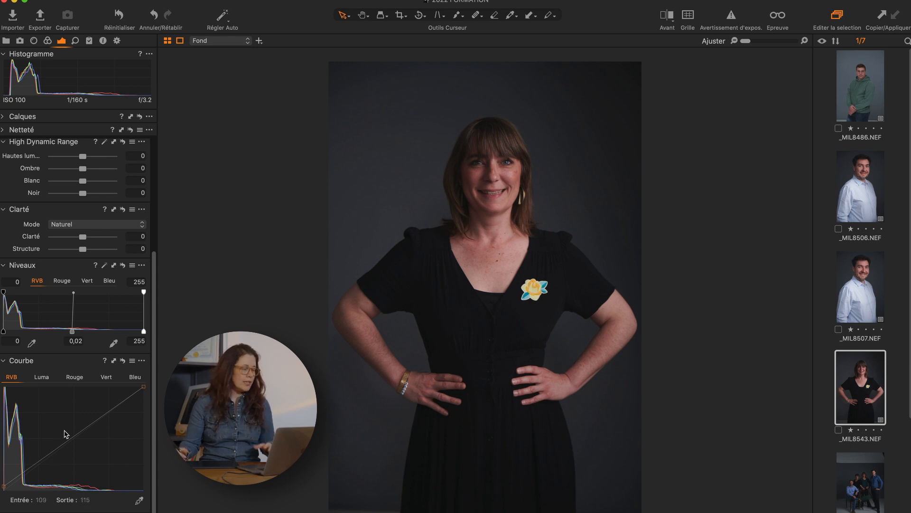
pyautogui.scroll(5, 78, 401)
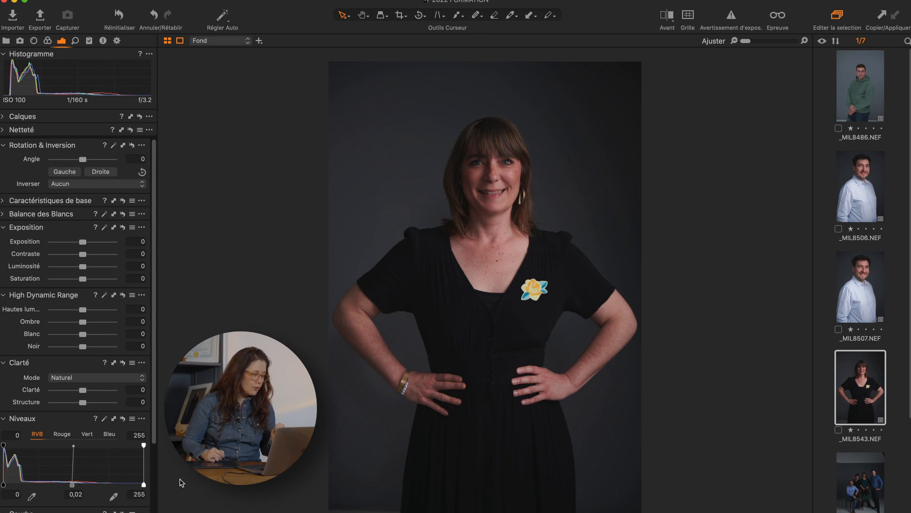
pyautogui.scroll(-5, 106, 494)
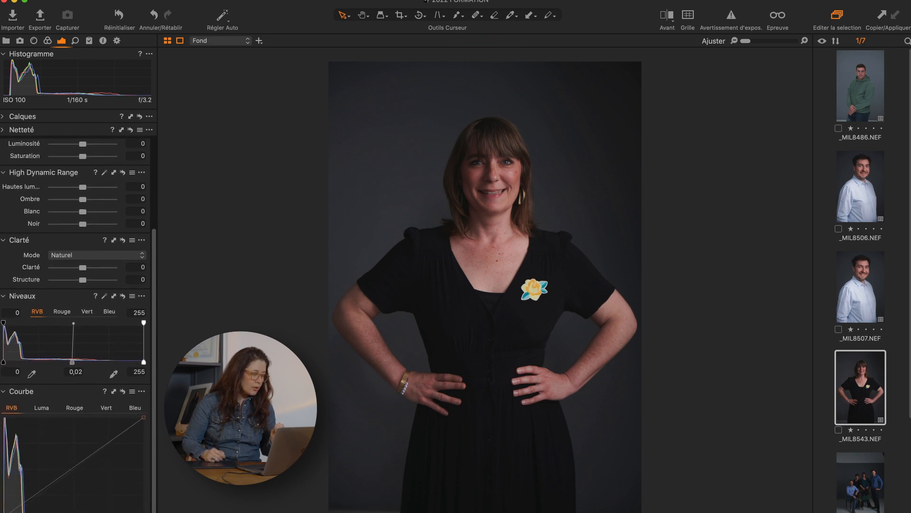
pyautogui.moveTo(3, 512); pyautogui.dragTo(3, 512)
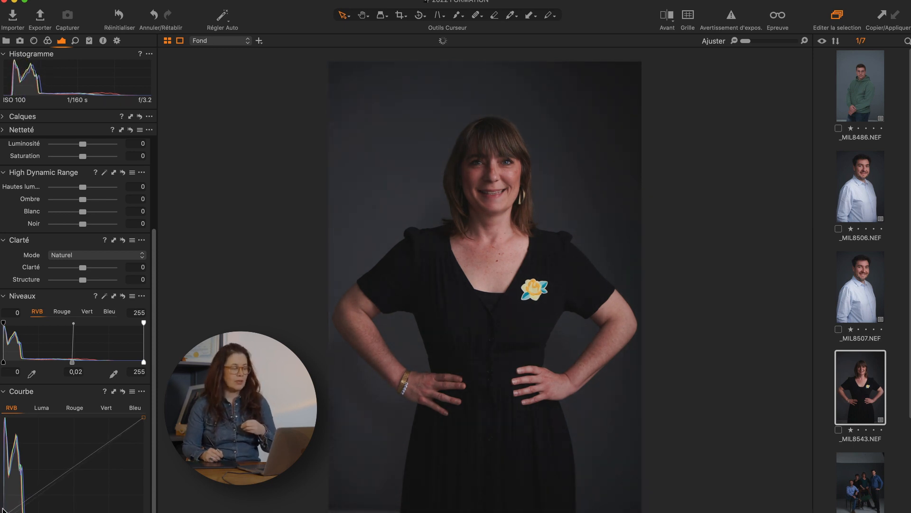
# Step: Send the _MIL8543.NEF portrait to Adobe Photoshop 2022 for editing and widen the Photoshop window
pyautogui.rightClick(859, 389)
pyautogui.moveTo(733, 306)
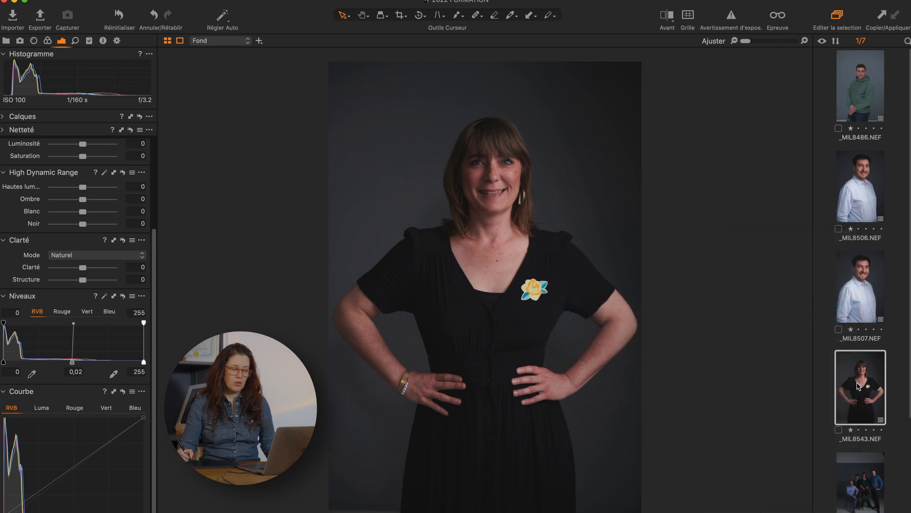
pyautogui.rightClick(856, 386)
pyautogui.moveTo(731, 306)
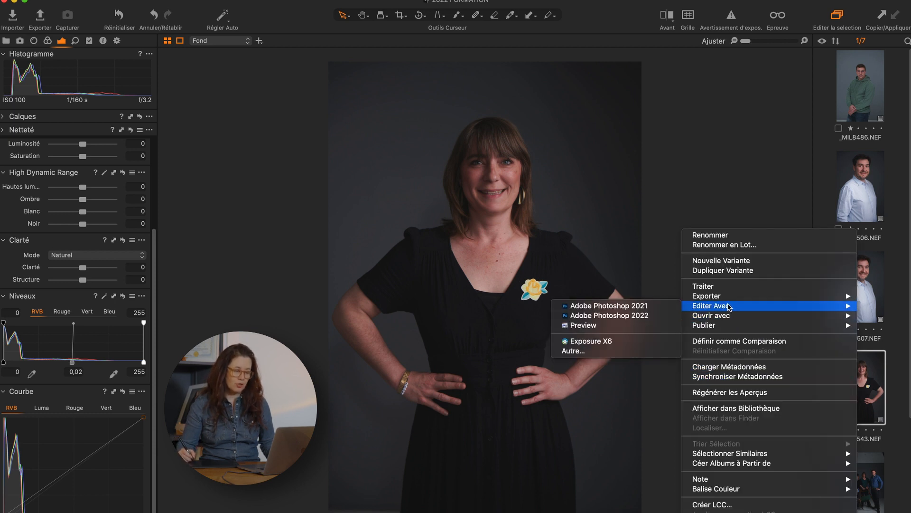
pyautogui.click(650, 316)
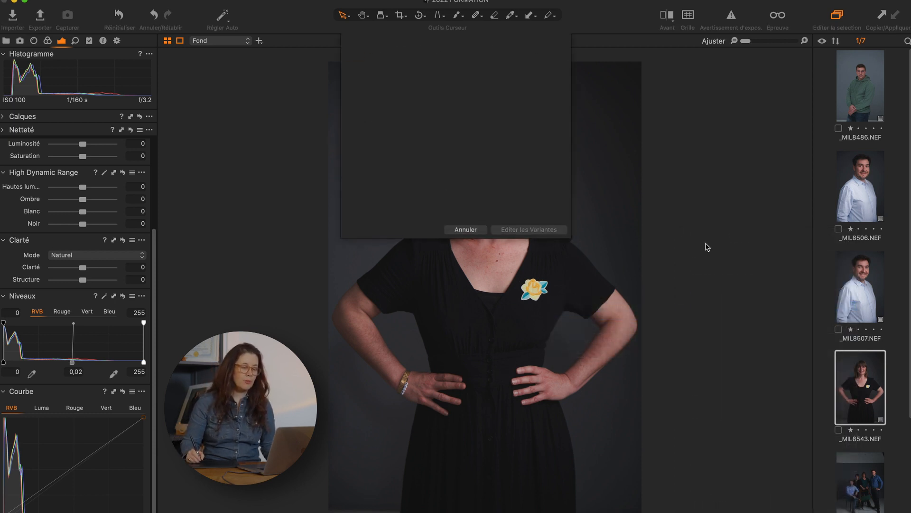
pyautogui.click(529, 195)
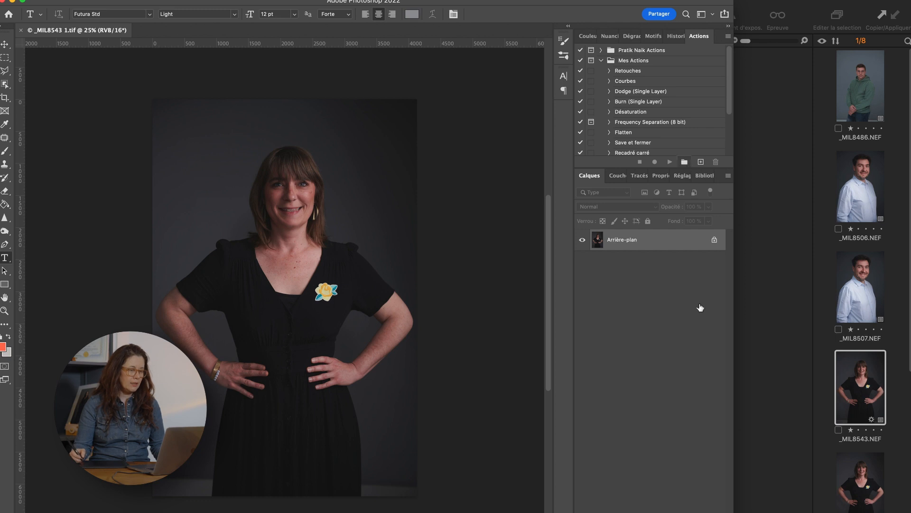
pyautogui.moveTo(744, 482); pyautogui.dragTo(902, 483)
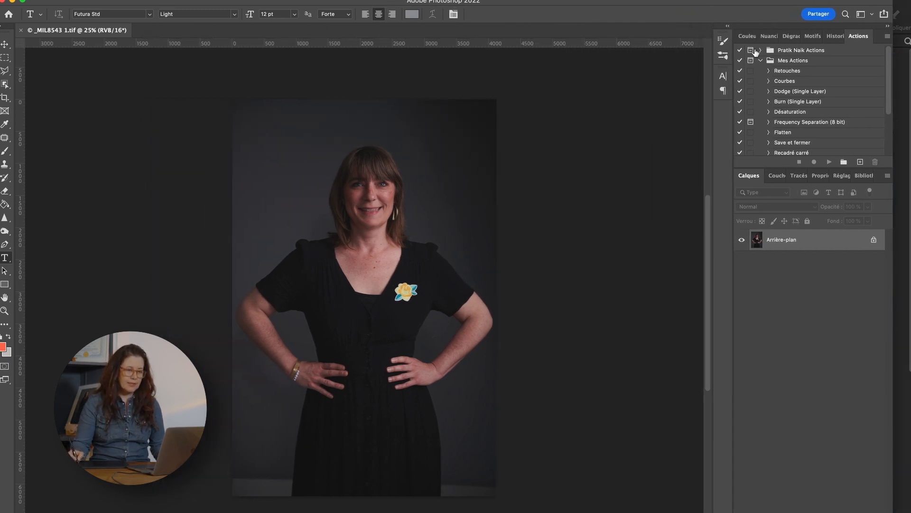
# Step: Run the Retouches, Courbes, Dodge (Single Layer) and Burn (Single Layer) actions together on the portrait
pyautogui.click(799, 73)
pyautogui.click(802, 80)
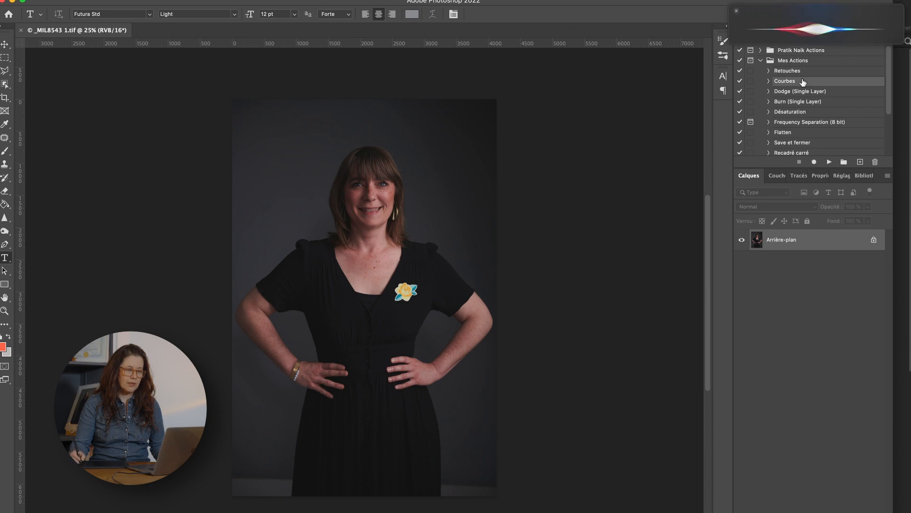
pyautogui.click(736, 11)
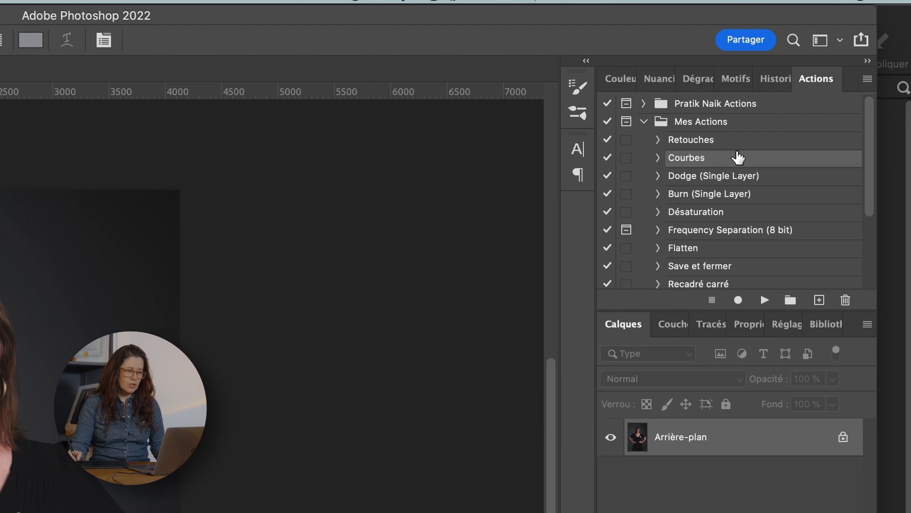
pyautogui.click(727, 139)
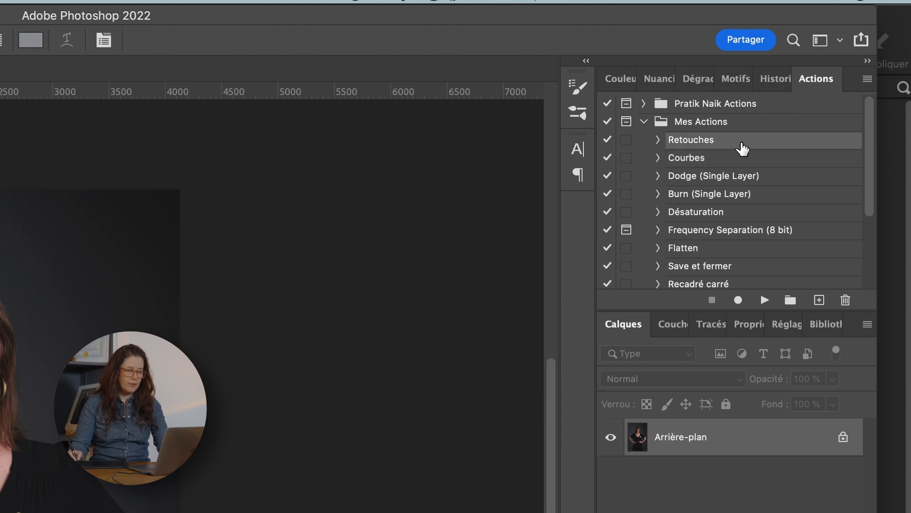
pyautogui.keyDown('shift'); pyautogui.click(721, 162); pyautogui.keyUp('shift')
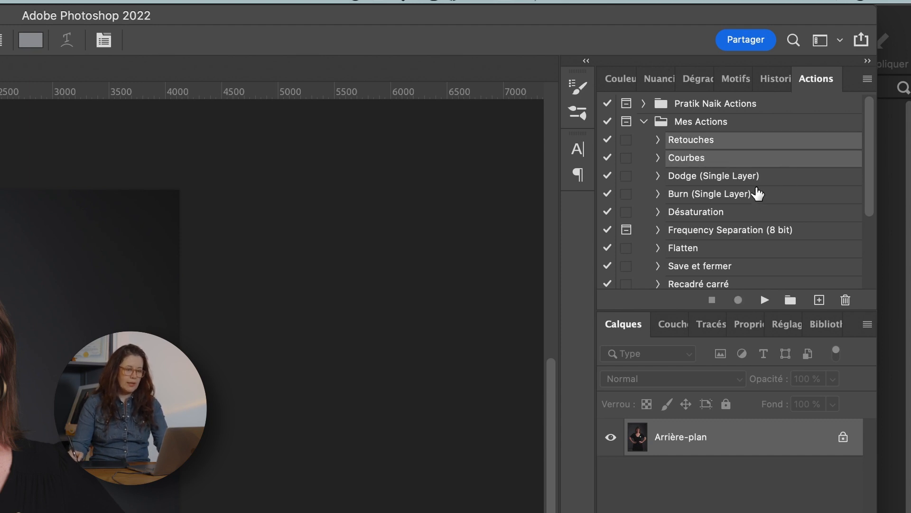
pyautogui.keyDown('shift'); pyautogui.click(722, 179); pyautogui.keyUp('shift')
pyautogui.keyDown('shift'); pyautogui.click(733, 194); pyautogui.keyUp('shift')
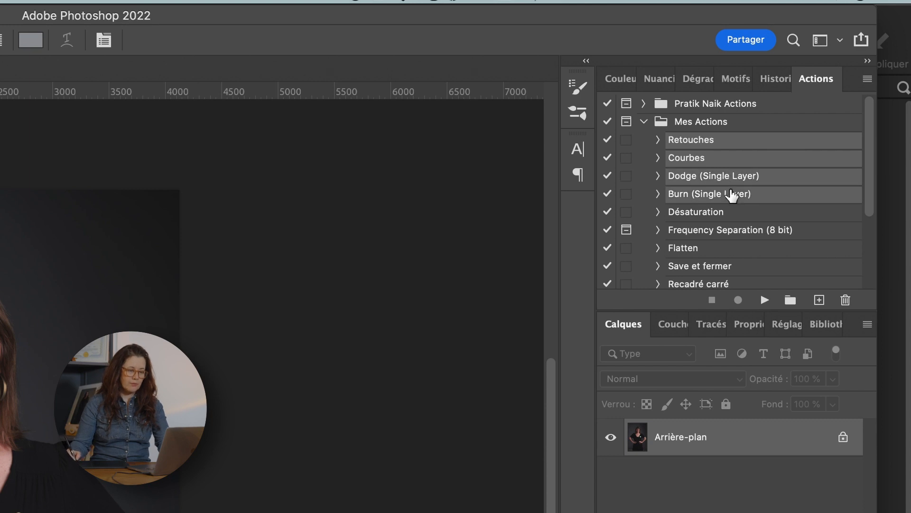
pyautogui.click(765, 300)
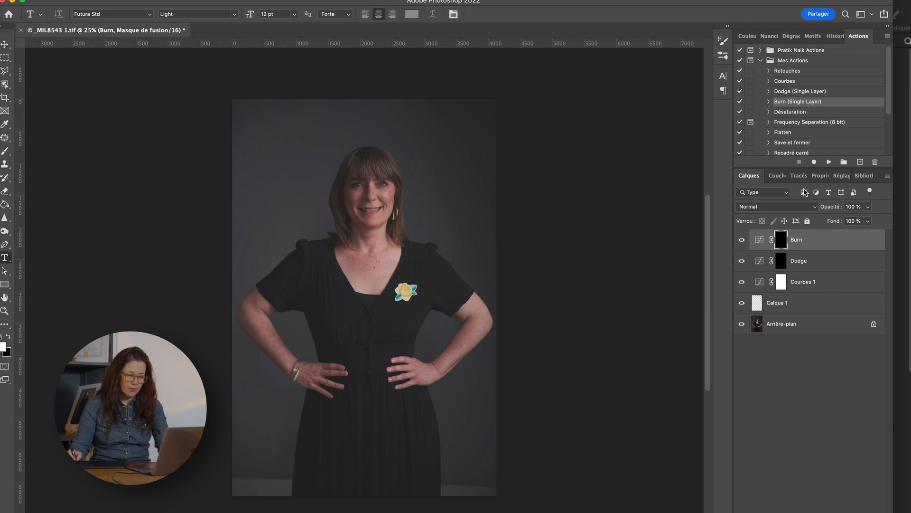
# Step: Check the curve of the Courbes 1 adjustment layer and make Calque 1 the active layer
pyautogui.click(835, 296)
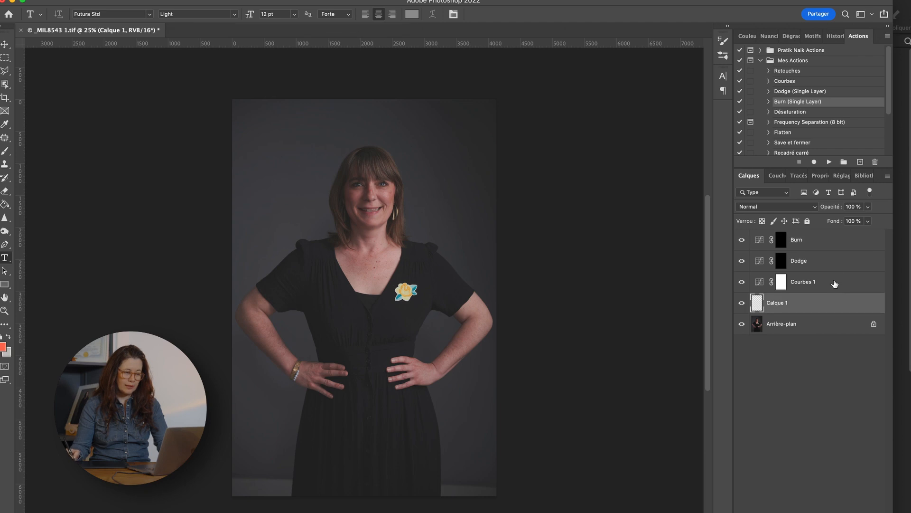
pyautogui.click(835, 283)
pyautogui.click(820, 175)
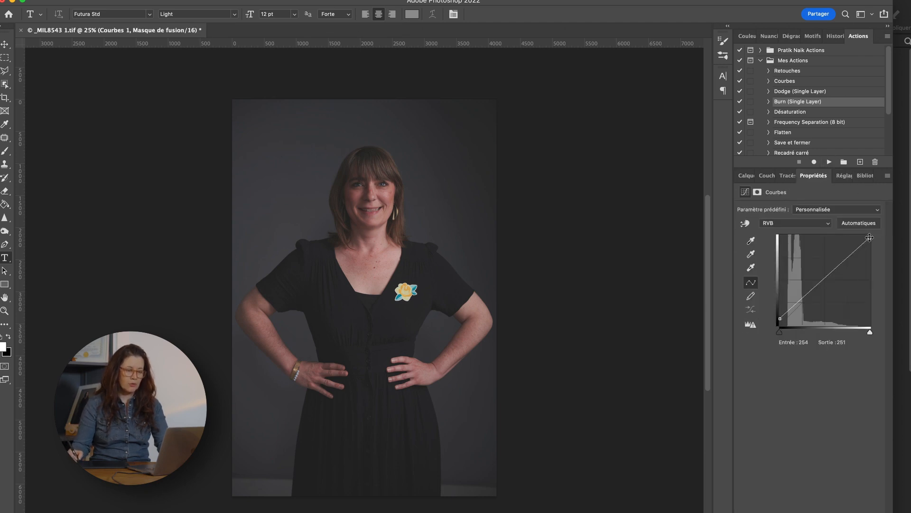
pyautogui.click(751, 177)
pyautogui.click(824, 304)
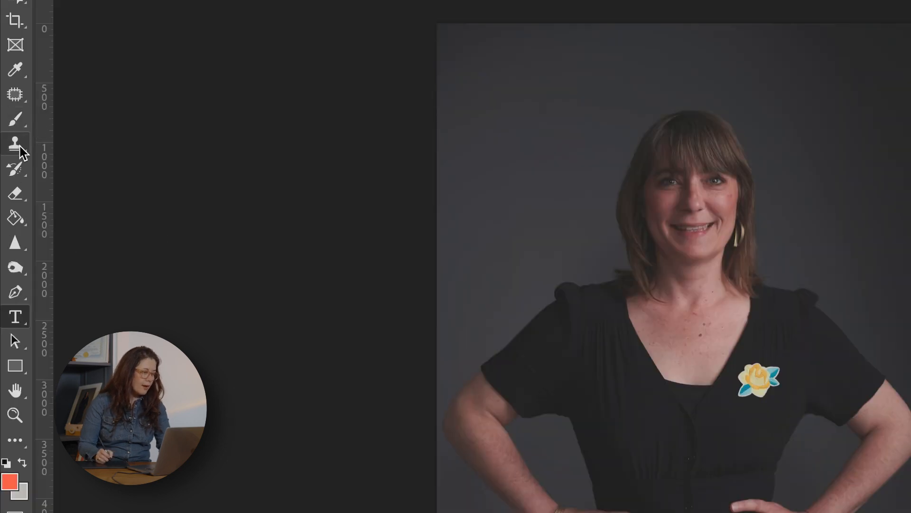
# Step: Examine the dress and neckline skin up close at 200% with the Clone Stamp tool active
pyautogui.click(15, 147)
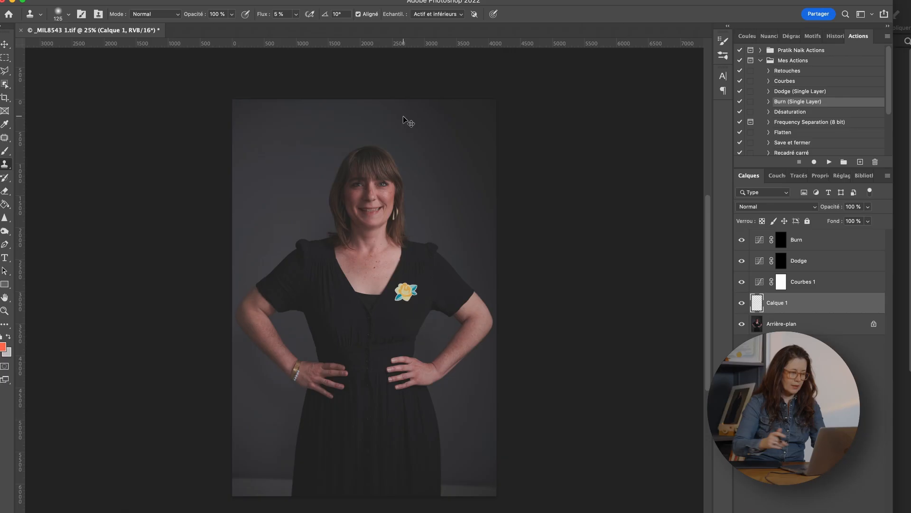
pyautogui.press('super+plus')
pyautogui.press('super+plus')
pyautogui.press('super+plus')
pyautogui.press('super+plus')
pyautogui.press('super+plus')
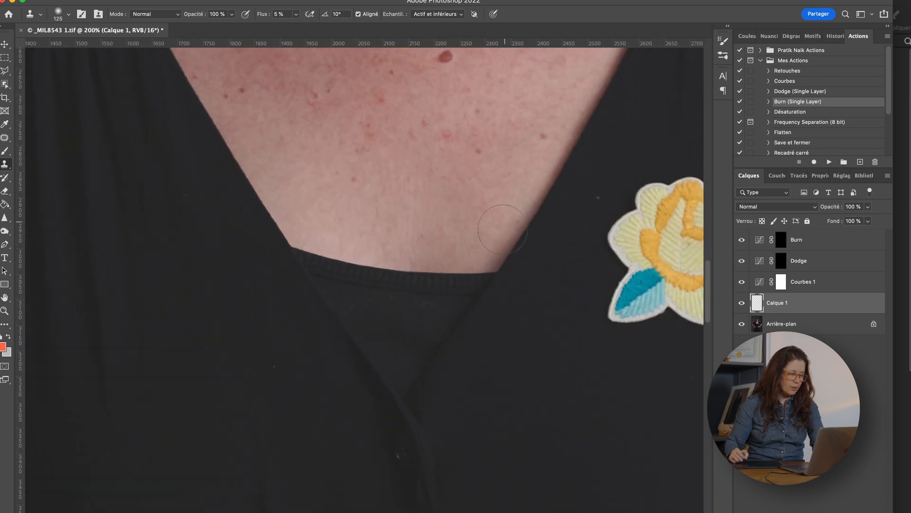
pyautogui.moveTo(327, 303); pyautogui.dragTo(674, 378)
pyautogui.moveTo(329, 192); pyautogui.dragTo(637, 256)
pyautogui.moveTo(479, 178); pyautogui.dragTo(333, 427)
pyautogui.moveTo(482, 260); pyautogui.dragTo(283, 177)
pyautogui.moveTo(414, 296)
pyautogui.mouseDown()
pyautogui.moveTo(354, 86)
pyautogui.moveTo(305, 83)
pyautogui.mouseUp()
pyautogui.moveTo(395, 266); pyautogui.dragTo(258, 117)
pyautogui.moveTo(421, 242); pyautogui.dragTo(259, 323)
pyautogui.moveTo(410, 217); pyautogui.dragTo(399, 372)
pyautogui.moveTo(412, 235); pyautogui.dragTo(396, 393)
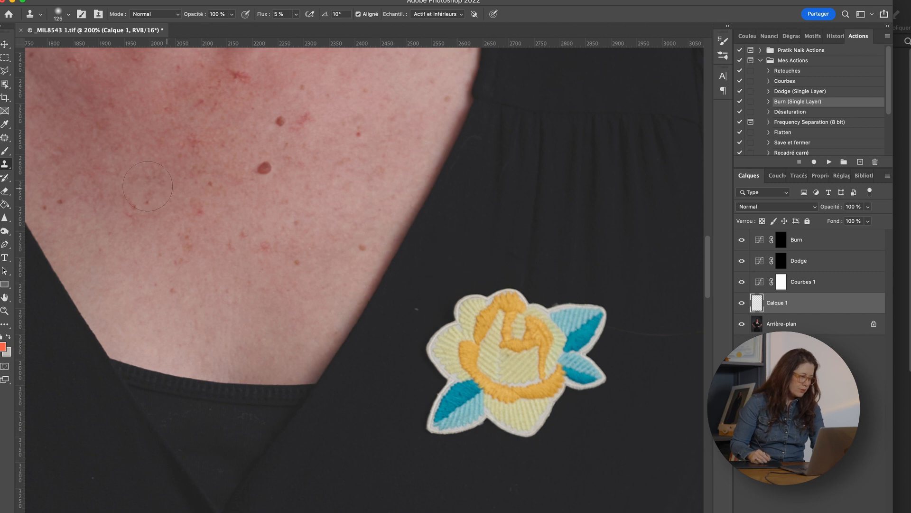
# Step: Clean the lint off the black dress with the Healing Brush (Outil Correcteur), sampling Actif et inférieurs
pyautogui.click(5, 138)
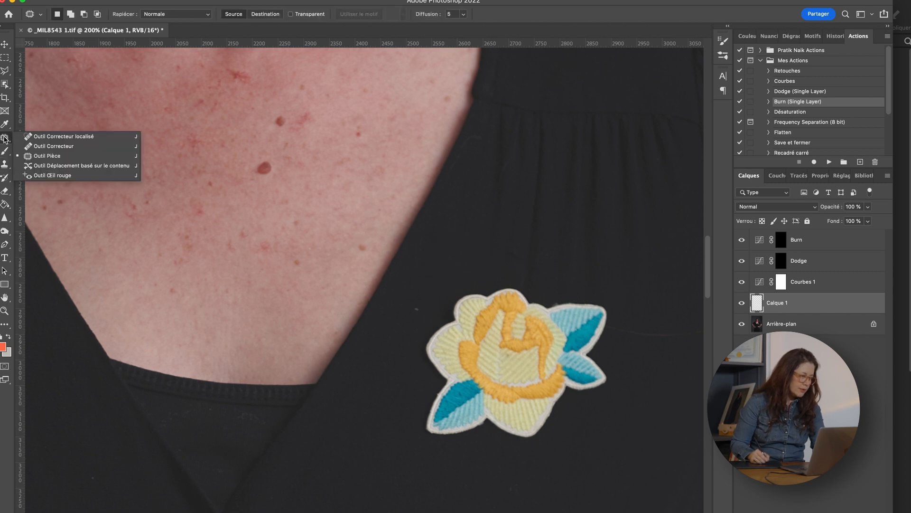
pyautogui.click(53, 146)
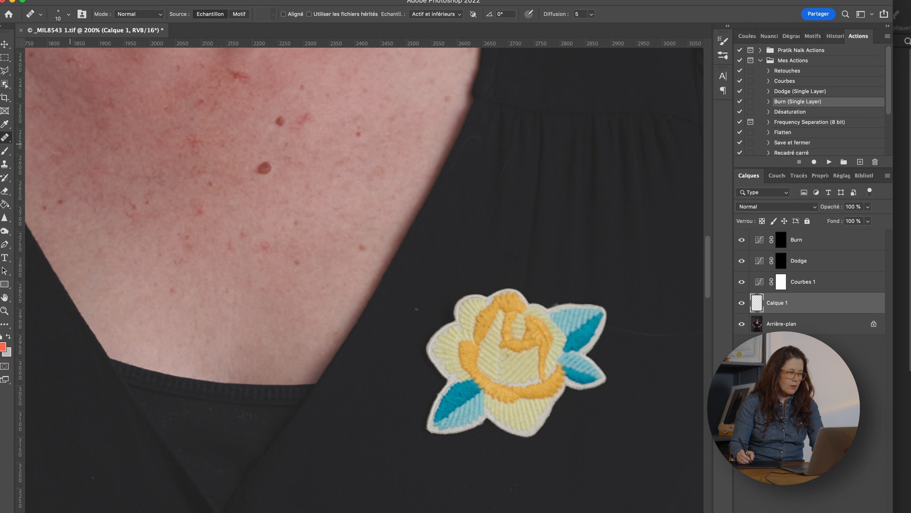
pyautogui.click(440, 18)
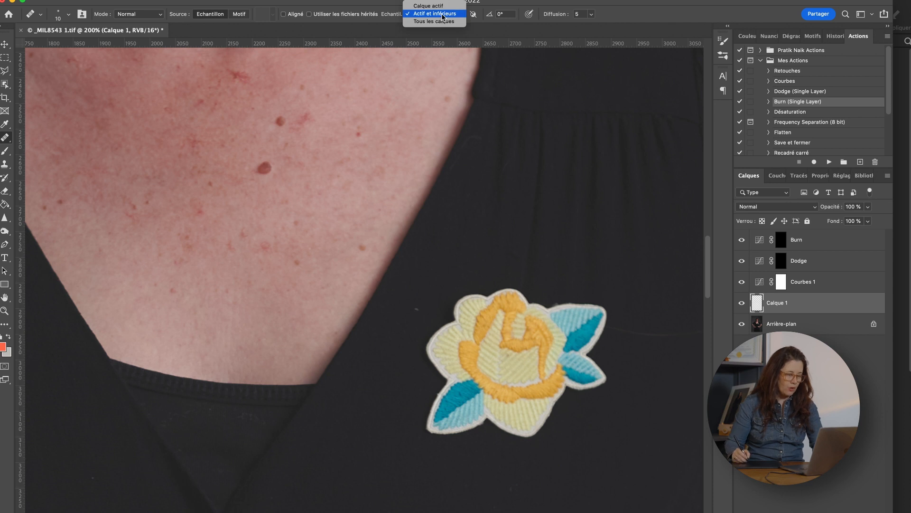
pyautogui.click(442, 15)
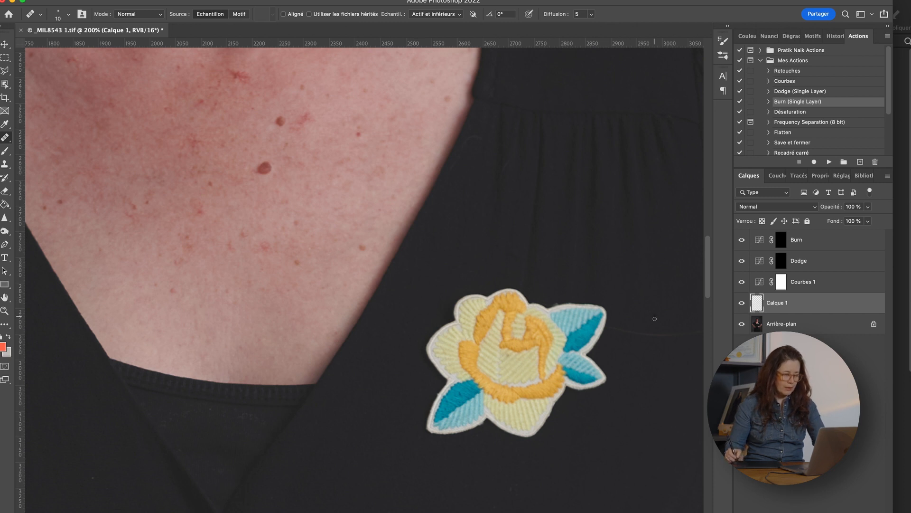
pyautogui.moveTo(659, 276); pyautogui.dragTo(428, 233)
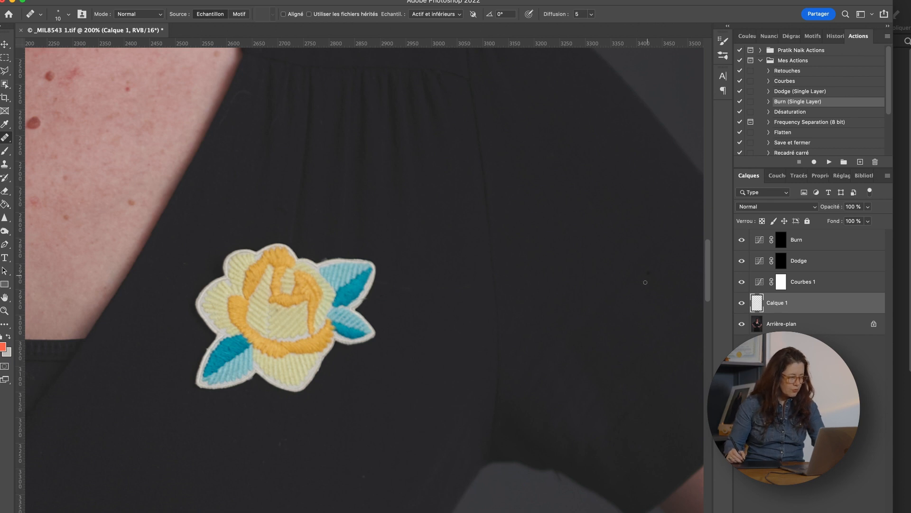
pyautogui.moveTo(558, 271); pyautogui.dragTo(553, 442)
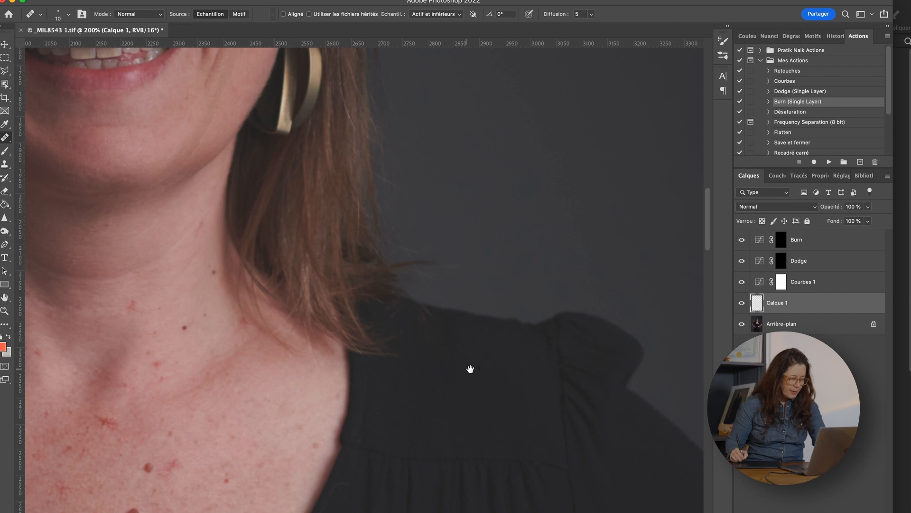
# Step: Set the Healing Brush size to 22 and heal the red blemishes on the neck and upper chest
pyautogui.moveTo(470, 369); pyautogui.dragTo(661, 383)
pyautogui.moveTo(463, 403); pyautogui.dragTo(537, 309)
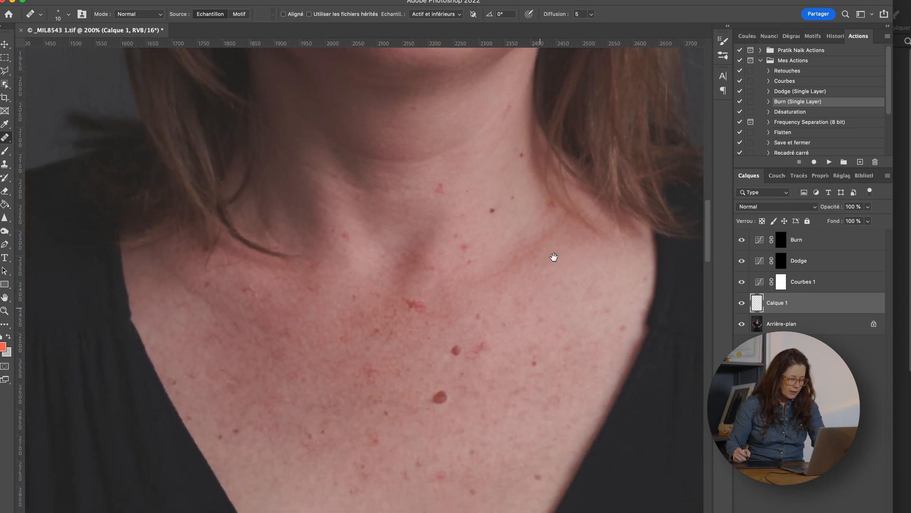
pyautogui.rightClick(393, 309)
pyautogui.moveTo(412, 329); pyautogui.dragTo(414, 329)
pyautogui.click(400, 303)
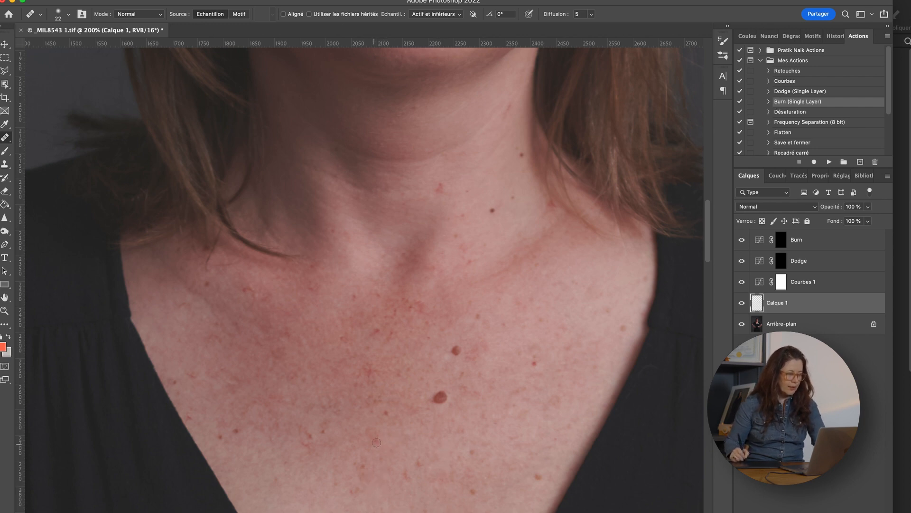
# Step: Heal small blemishes on the cheek with the Healing Brush, sampling clean skin just below the cheek spot
pyautogui.moveTo(461, 271); pyautogui.dragTo(490, 488)
pyautogui.moveTo(467, 351); pyautogui.dragTo(484, 504)
pyautogui.moveTo(522, 327); pyautogui.dragTo(504, 503)
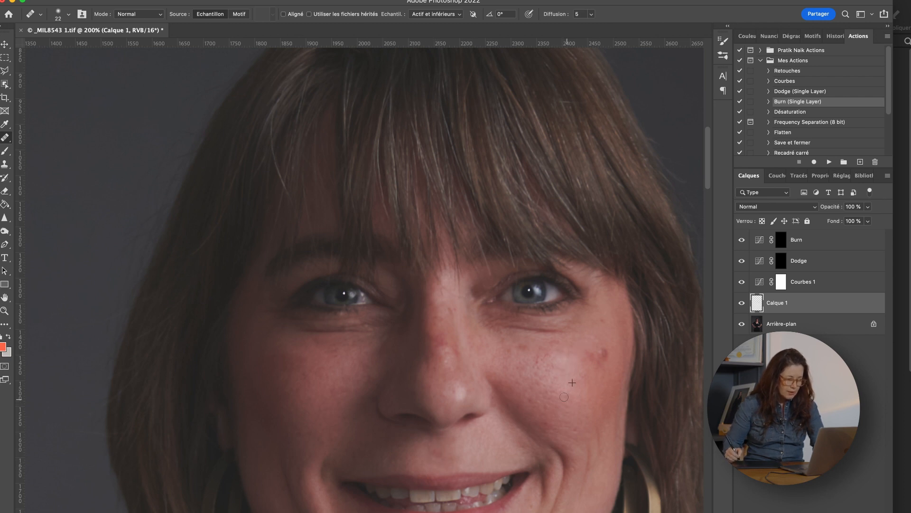
pyautogui.keyDown('alt'); pyautogui.click(589, 373); pyautogui.keyUp('alt')
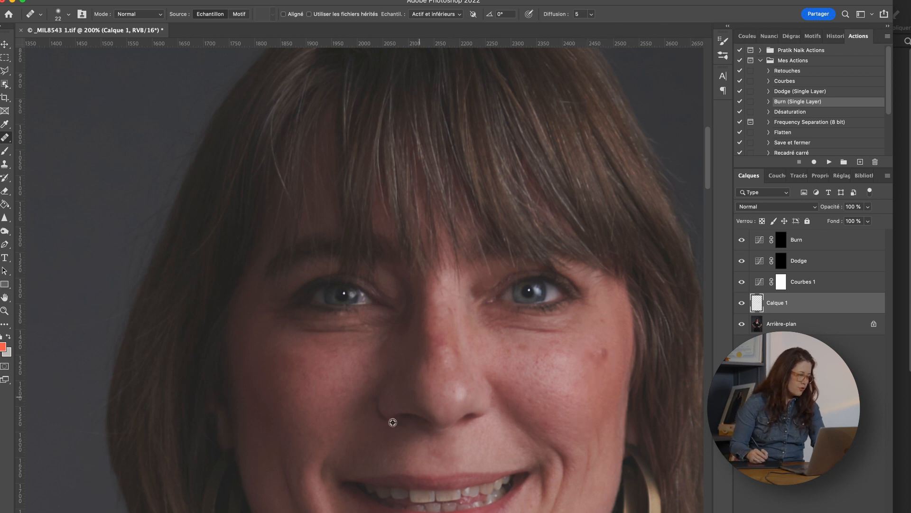
# Step: Set the Clone Stamp size to 74 px and even out the skin on the cheek with the mole, sampling nearby skin at 5% flow
pyautogui.click(5, 164)
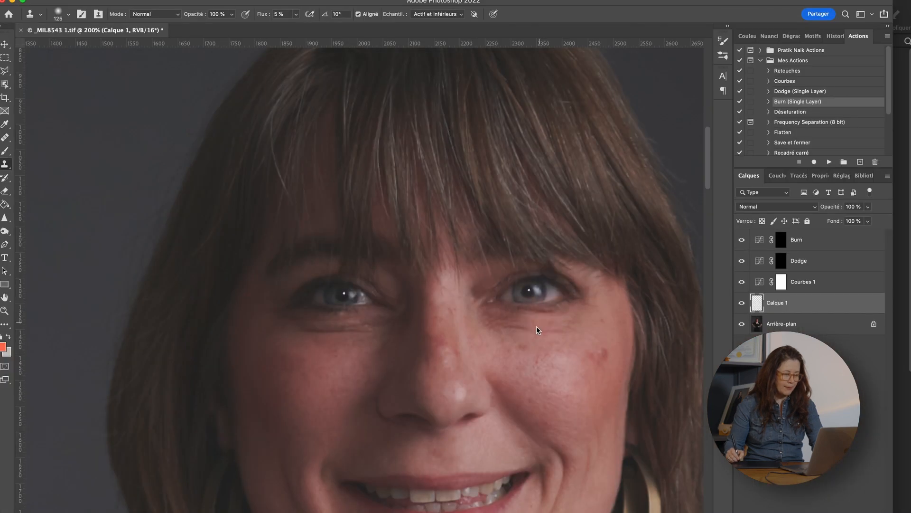
pyautogui.rightClick(544, 324)
pyautogui.click(621, 348)
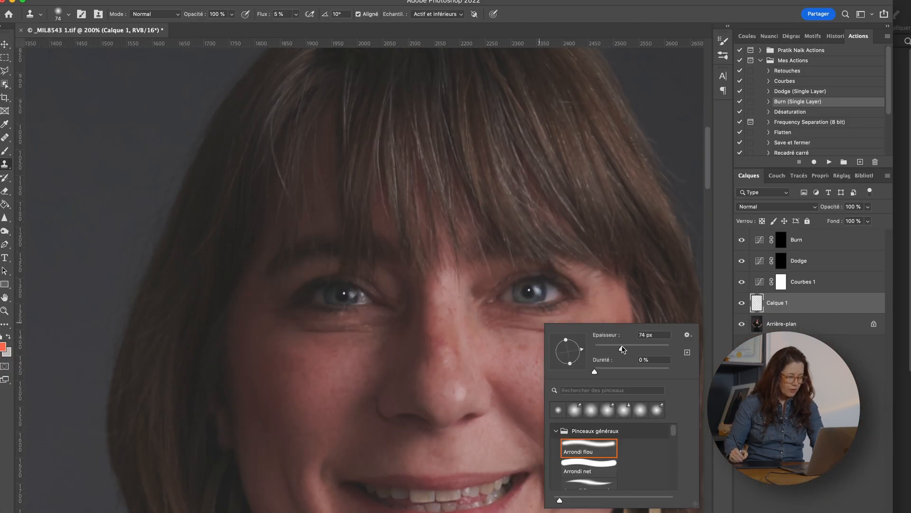
pyautogui.click(506, 353)
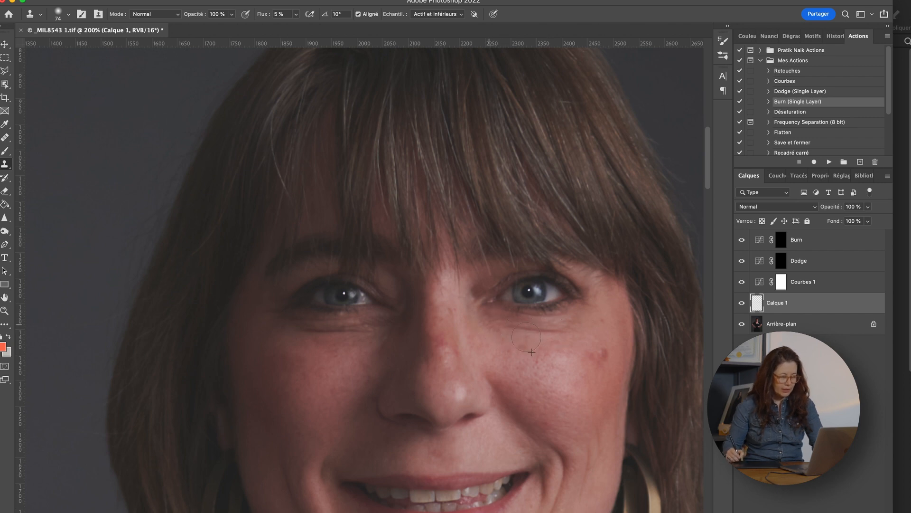
pyautogui.keyDown('alt'); pyautogui.click(600, 380); pyautogui.keyUp('alt')
pyautogui.moveTo(568, 381)
pyautogui.mouseDown()
pyautogui.moveTo(557, 358)
pyautogui.moveTo(544, 377)
pyautogui.moveTo(592, 379)
pyautogui.mouseUp()
pyautogui.keyDown('alt'); pyautogui.click(574, 338); pyautogui.keyUp('alt')
pyautogui.keyDown('alt'); pyautogui.click(584, 333); pyautogui.keyUp('alt')
pyautogui.keyDown('alt'); pyautogui.click(575, 398); pyautogui.keyUp('alt')
pyautogui.keyDown('alt'); pyautogui.click(596, 394); pyautogui.keyUp('alt')
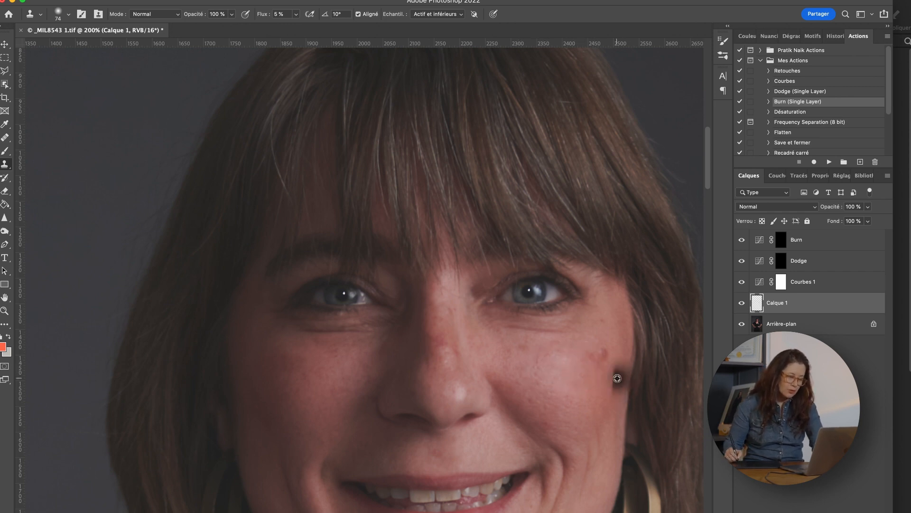
# Step: Set the Clone Stamp size to 22 px and clone clean skin over the red mark beside the cheek mole
pyautogui.rightClick(598, 323)
pyautogui.moveTo(658, 356); pyautogui.dragTo(644, 360)
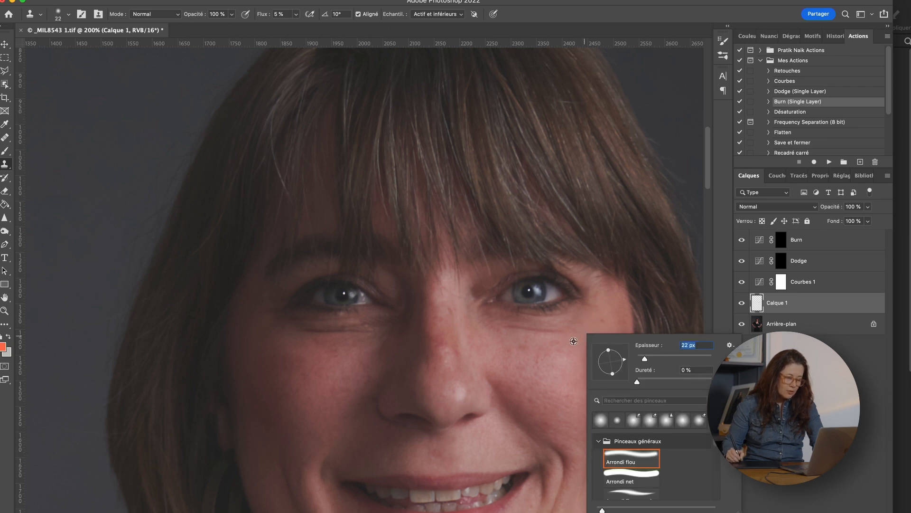
pyautogui.click(580, 336)
pyautogui.moveTo(589, 351); pyautogui.dragTo(592, 358)
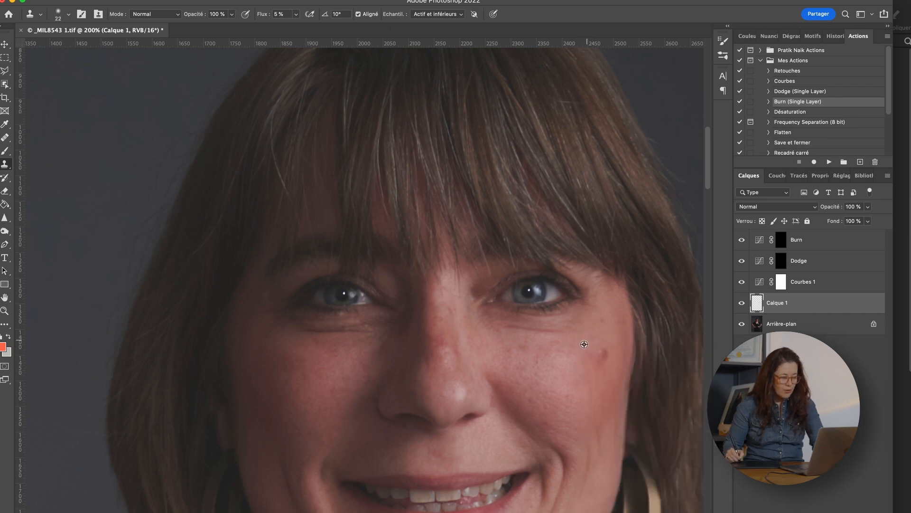
pyautogui.keyDown('alt'); pyautogui.click(610, 391); pyautogui.keyUp('alt')
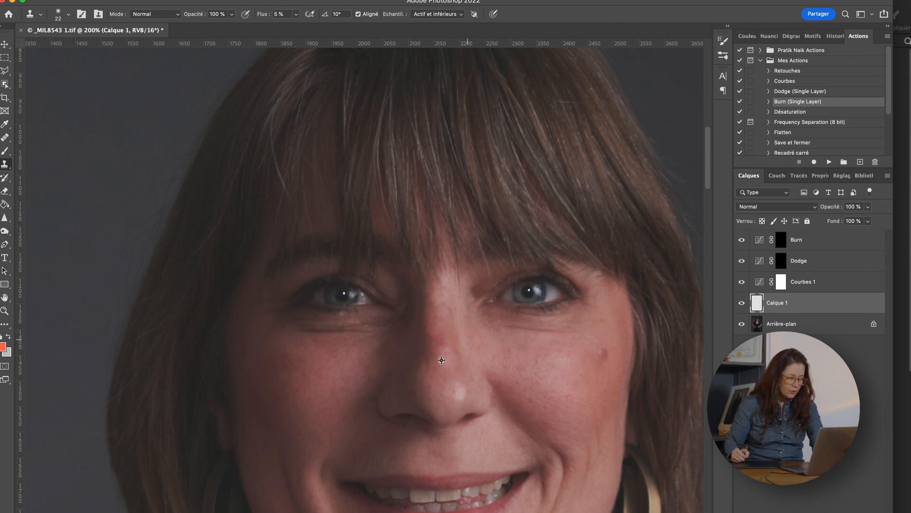
# Step: Clone clean skin over the red patches and uneven highlights along the bridge and side of the nose
pyautogui.keyDown('alt'); pyautogui.click(439, 321); pyautogui.keyUp('alt')
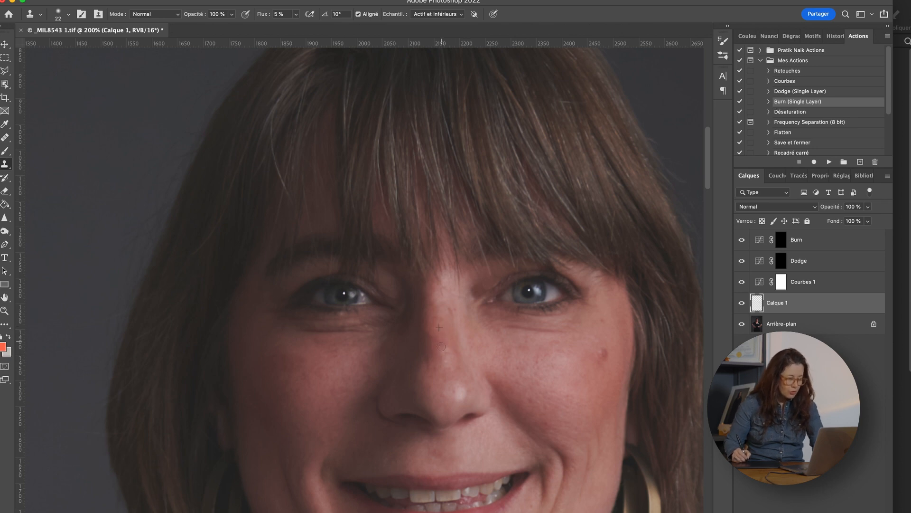
pyautogui.moveTo(454, 380); pyautogui.dragTo(470, 394)
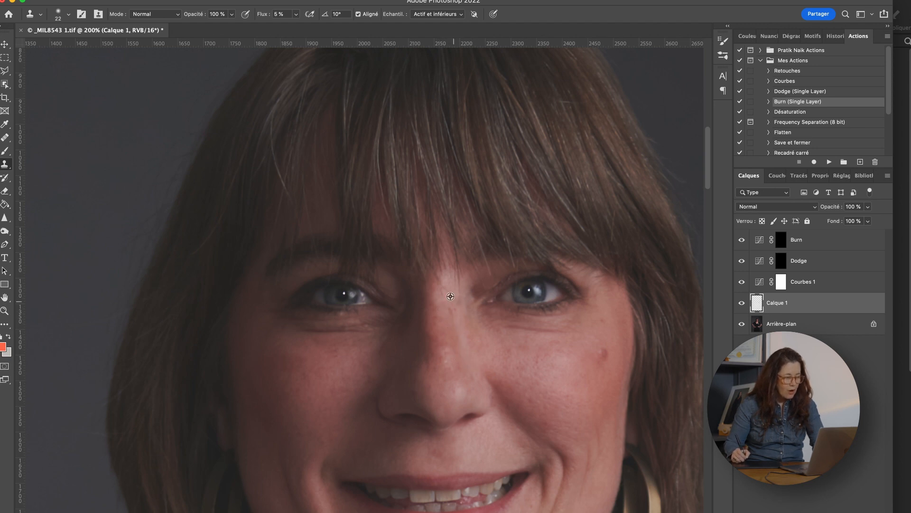
pyautogui.keyDown('alt'); pyautogui.click(465, 321); pyautogui.keyUp('alt')
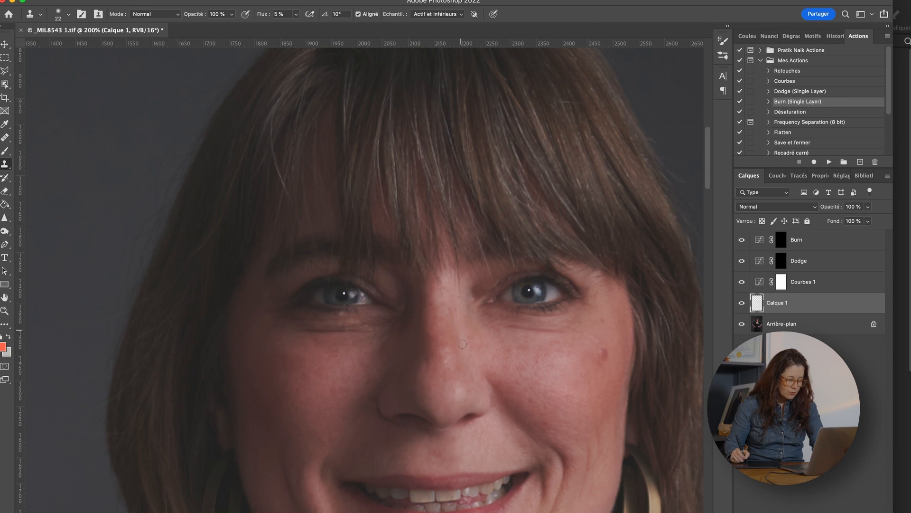
pyautogui.keyDown('alt'); pyautogui.click(519, 347); pyautogui.keyUp('alt')
pyautogui.moveTo(513, 338); pyautogui.dragTo(469, 349)
pyautogui.keyDown('alt'); pyautogui.click(459, 318); pyautogui.keyUp('alt')
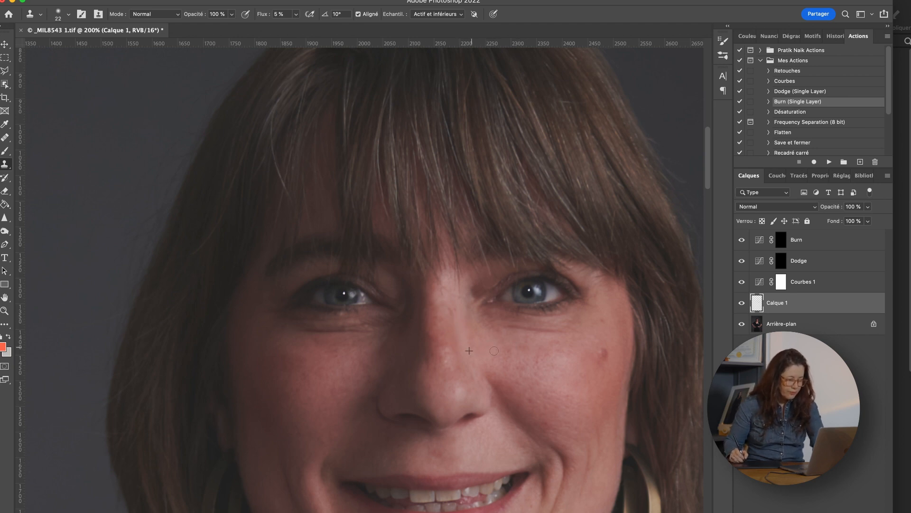
pyautogui.keyDown('alt'); pyautogui.click(528, 346); pyautogui.keyUp('alt')
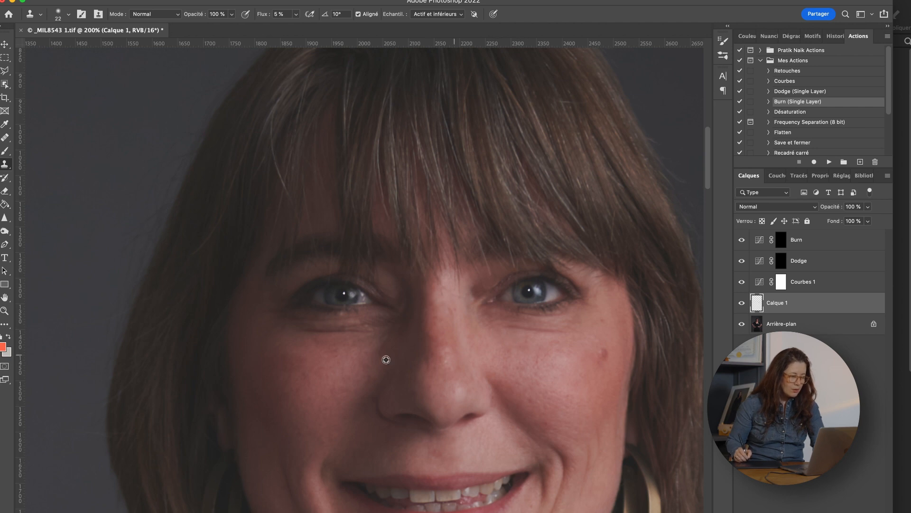
# Step: Set the Clone Stamp size to 48 px and smooth the under-eye area and cheek opposite the mole
pyautogui.rightClick(359, 367)
pyautogui.click(433, 388)
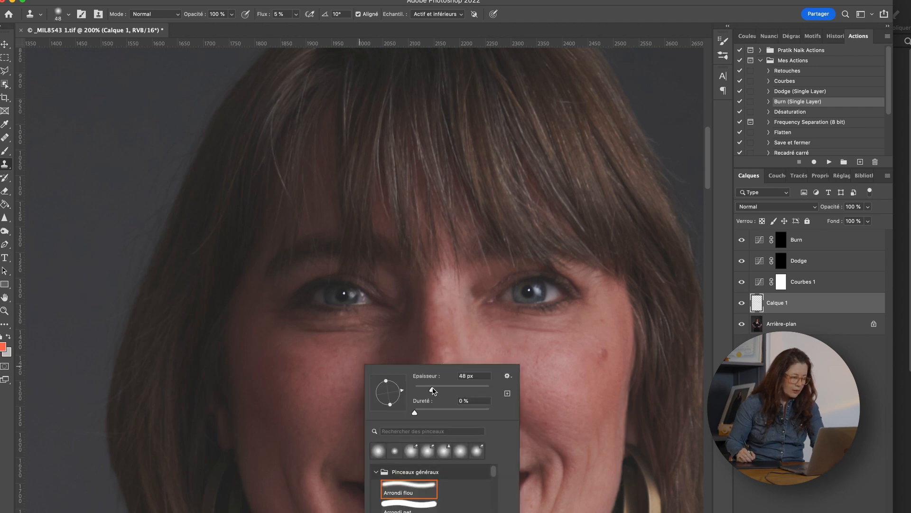
pyautogui.click(342, 363)
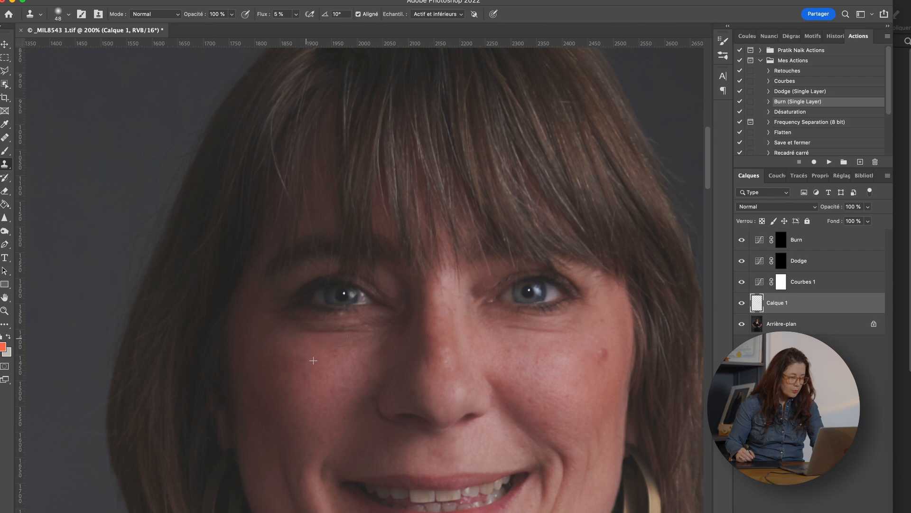
pyautogui.keyDown('alt'); pyautogui.click(307, 345); pyautogui.keyUp('alt')
pyautogui.moveTo(307, 328)
pyautogui.mouseDown()
pyautogui.moveTo(283, 327)
pyautogui.moveTo(348, 340)
pyautogui.moveTo(367, 323)
pyautogui.moveTo(363, 376)
pyautogui.moveTo(386, 336)
pyautogui.mouseUp()
pyautogui.keyDown('alt'); pyautogui.click(356, 342); pyautogui.keyUp('alt')
pyautogui.keyDown('alt'); pyautogui.click(375, 315); pyautogui.keyUp('alt')
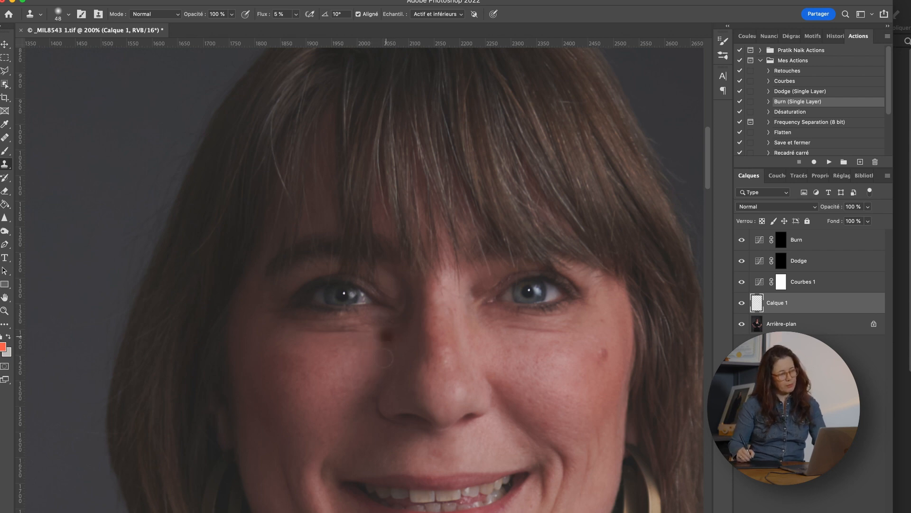
pyautogui.keyDown('alt'); pyautogui.click(351, 368); pyautogui.keyUp('alt')
pyautogui.moveTo(364, 374); pyautogui.dragTo(353, 376)
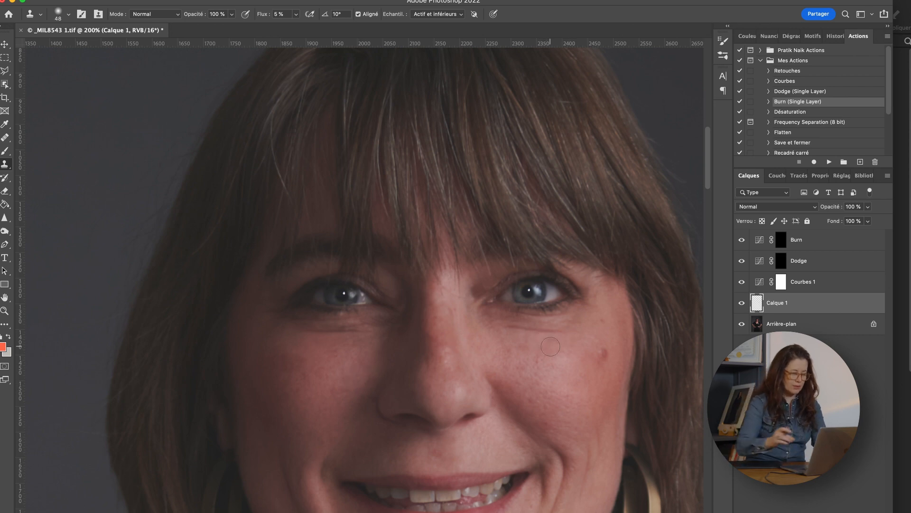
# Step: Compare the portrait with and without the Calque 1 retouching, both zoomed out at 66.7% and close up at 200%
pyautogui.press('super+minus')
pyautogui.press('super+minus')
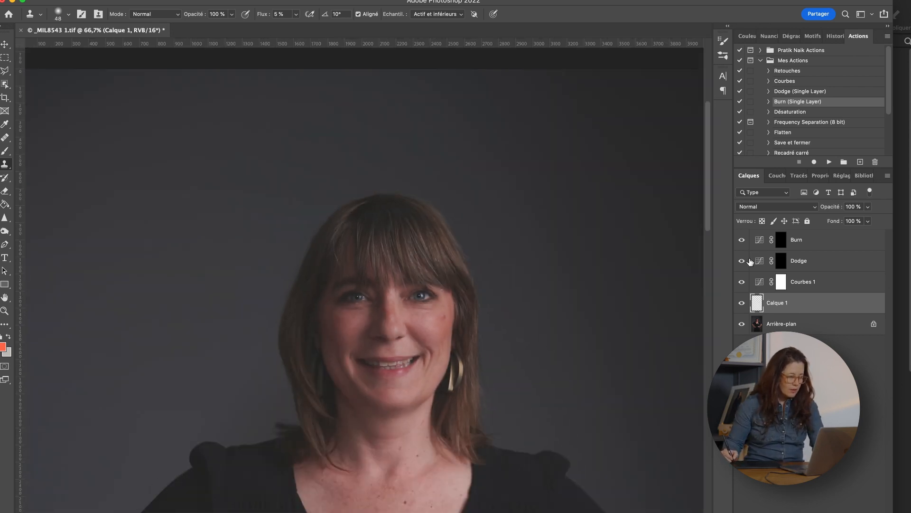
pyautogui.click(741, 303)
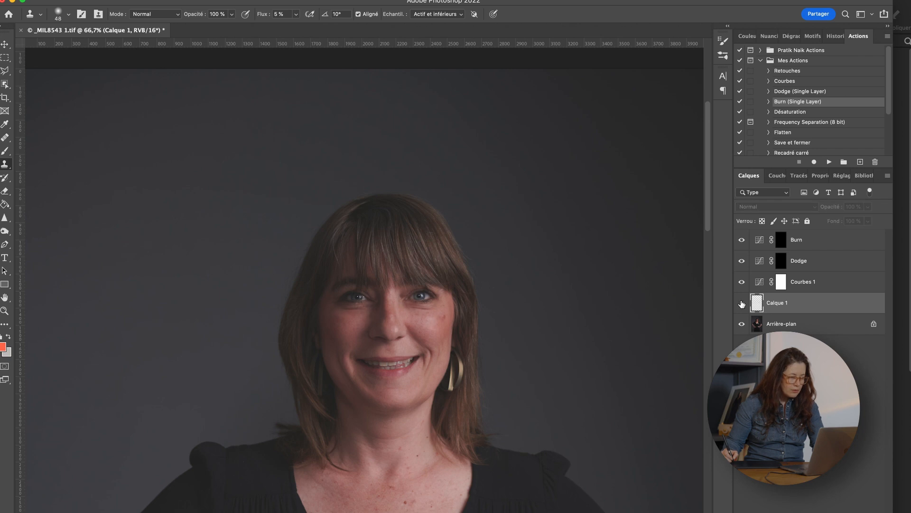
pyautogui.click(741, 304)
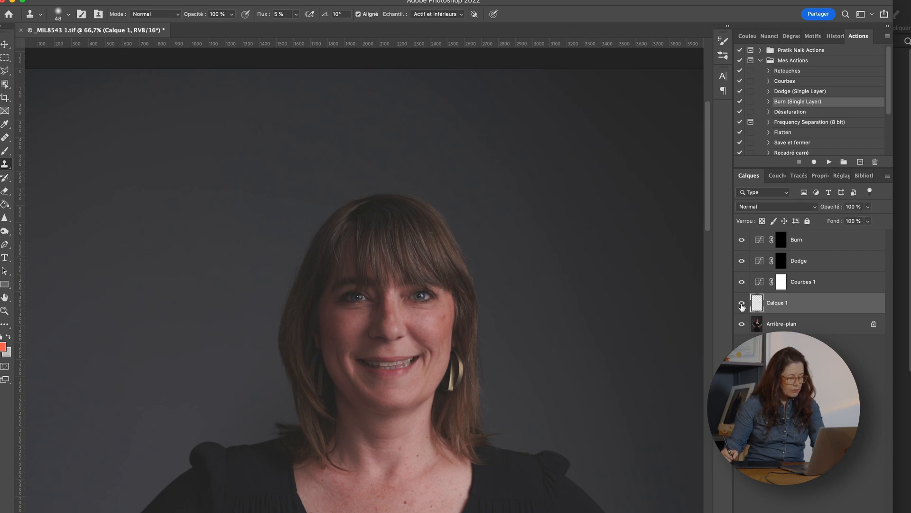
pyautogui.click(742, 306)
pyautogui.click(741, 309)
pyautogui.press('super+plus')
pyautogui.press('super+plus')
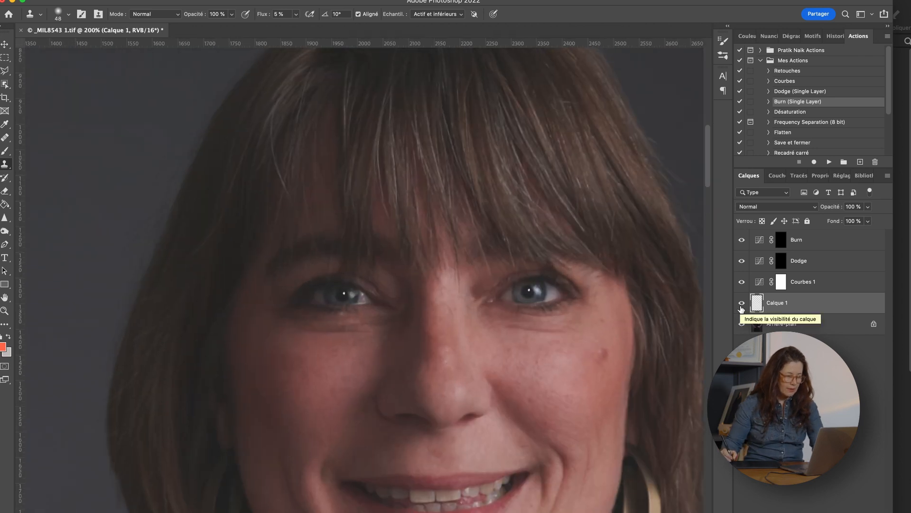
pyautogui.click(742, 307)
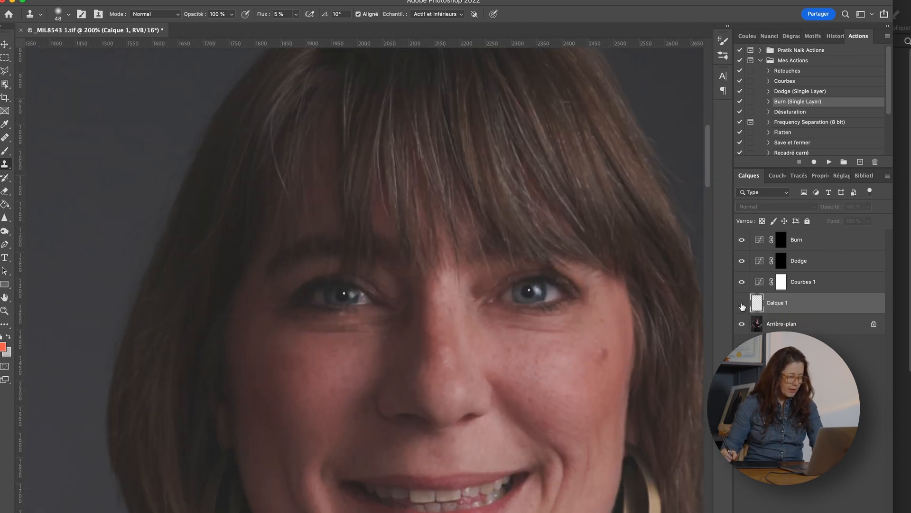
pyautogui.click(742, 308)
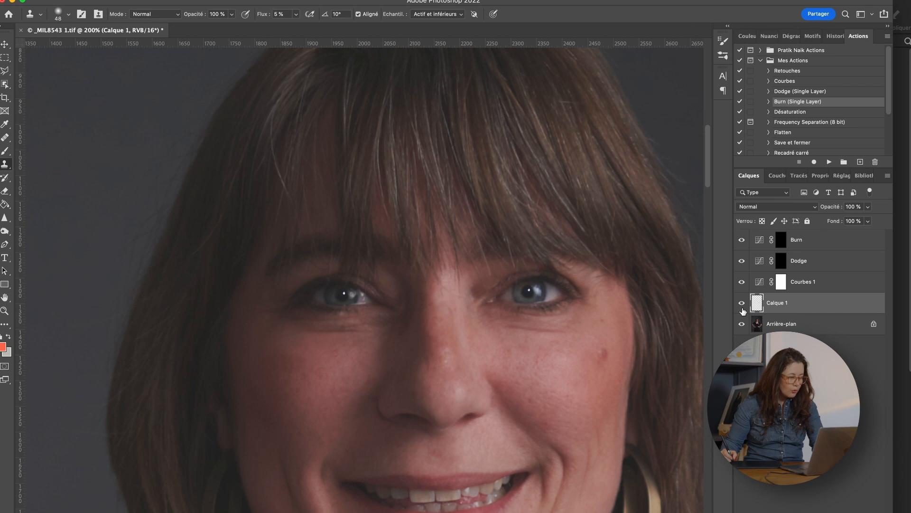
pyautogui.click(742, 306)
pyautogui.click(742, 307)
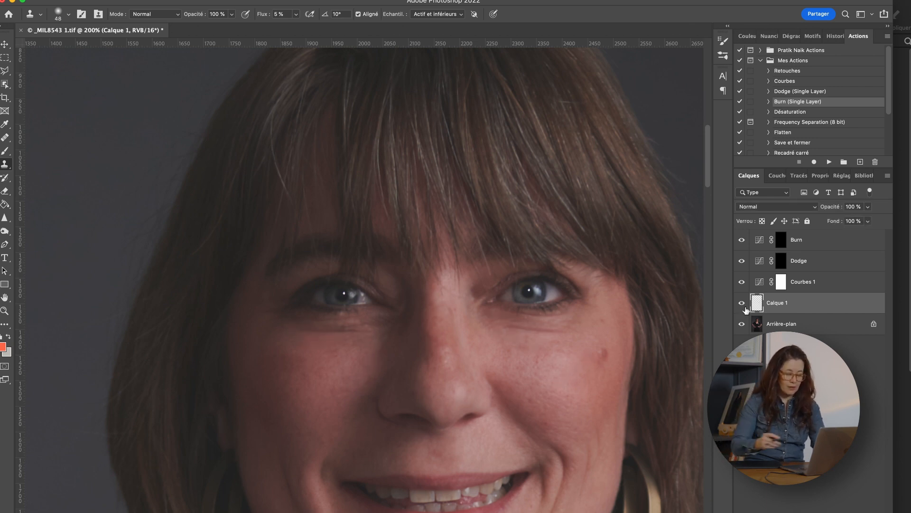
pyautogui.press('super+minus')
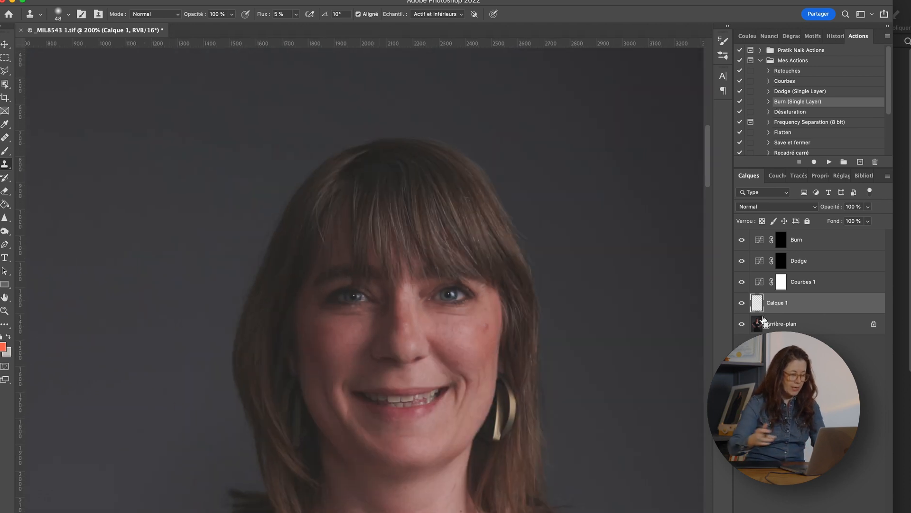
pyautogui.press('super+minus')
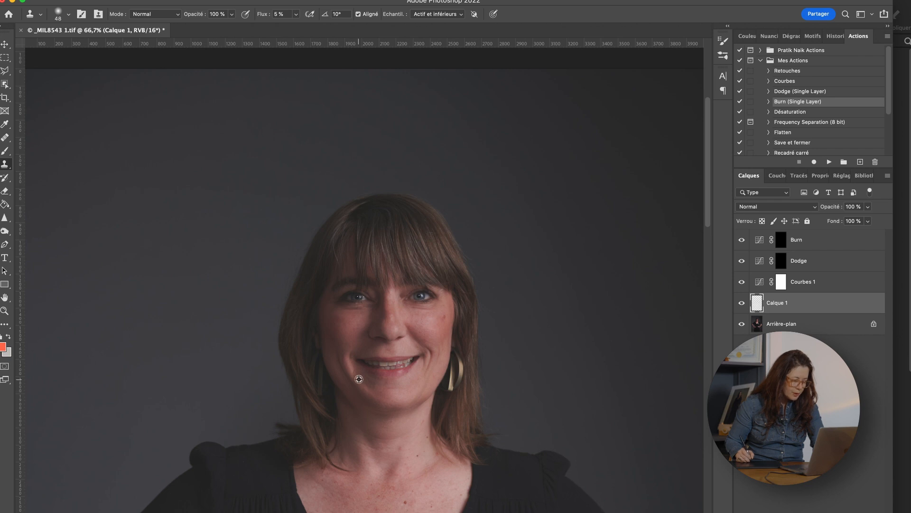
# Step: Paint white on the Dodge layer mask with a 17 px brush at 8% flow to brighten the iris beside the shaded cheek
pyautogui.moveTo(350, 367); pyautogui.dragTo(349, 364)
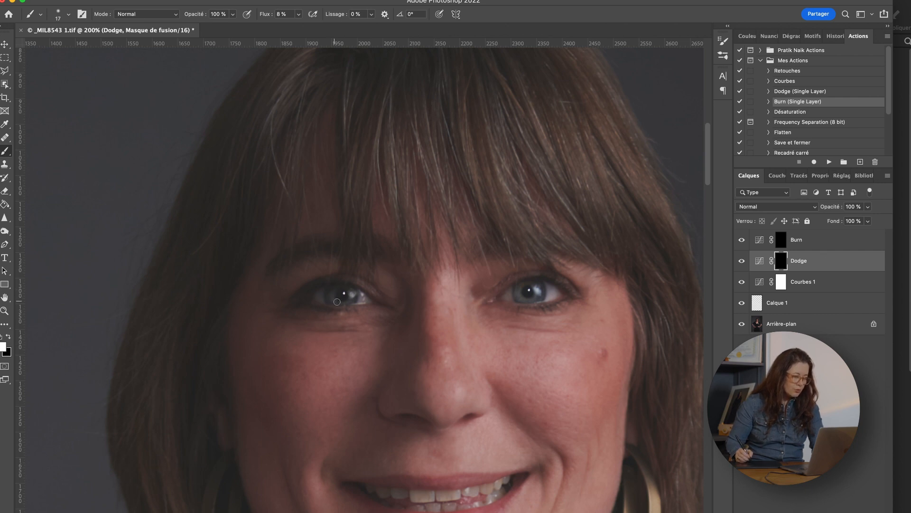
pyautogui.moveTo(332, 298)
pyautogui.mouseDown()
pyautogui.moveTo(370, 298)
pyautogui.moveTo(348, 301)
pyautogui.mouseUp()
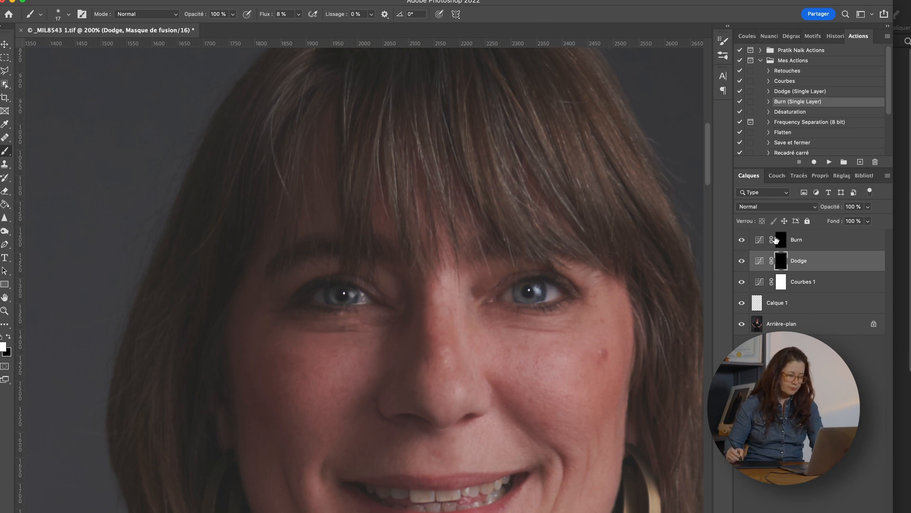
# Step: Set the brush to 60 px and 3% flow, and dodge the bridge of the nose on the Dodge mask
pyautogui.rightClick(517, 348)
pyautogui.click(593, 368)
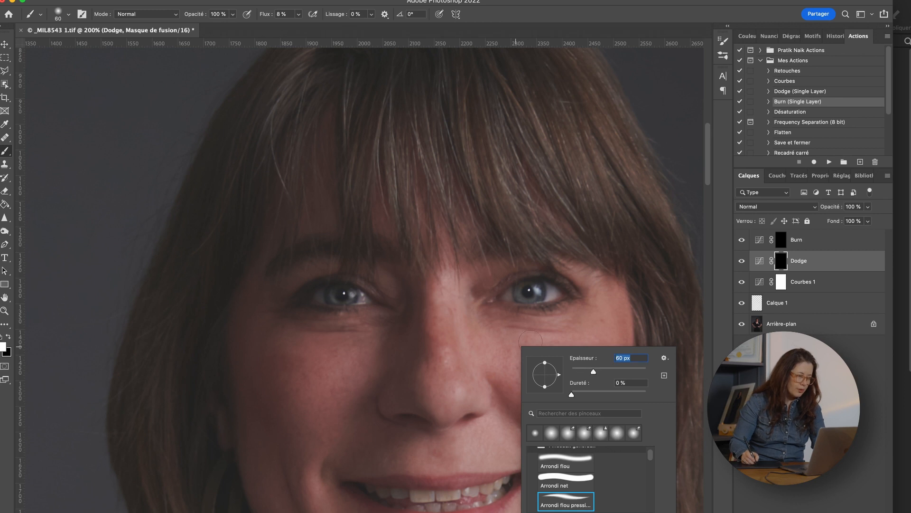
pyautogui.click(298, 14)
pyautogui.moveTo(301, 27); pyautogui.dragTo(296, 28)
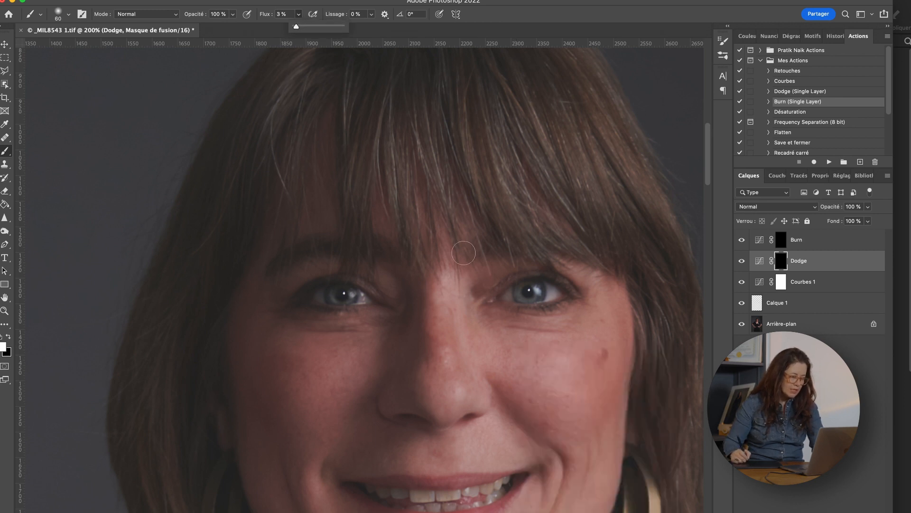
pyautogui.click(435, 312)
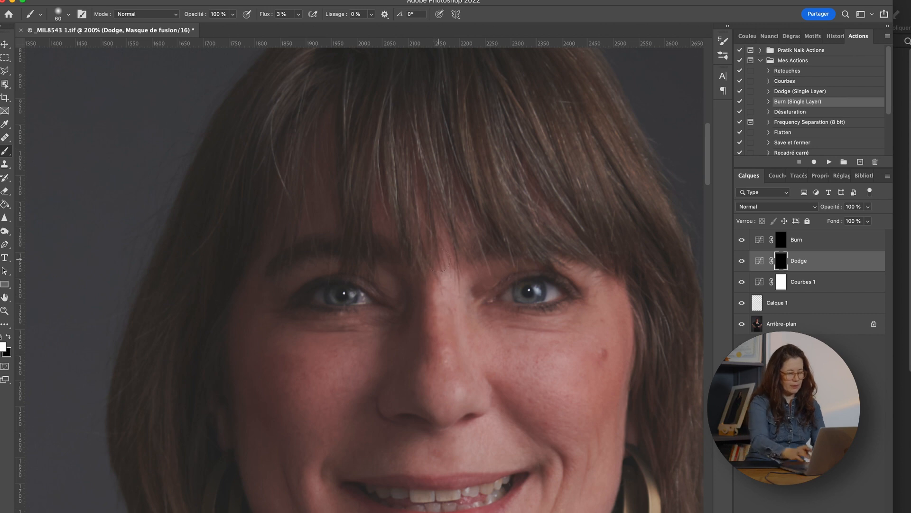
# Step: Compare the portrait with and without the Dodge layer, both zoomed out at 66.7% and close up at 200%
pyautogui.press('super+minus')
pyautogui.press('super+minus')
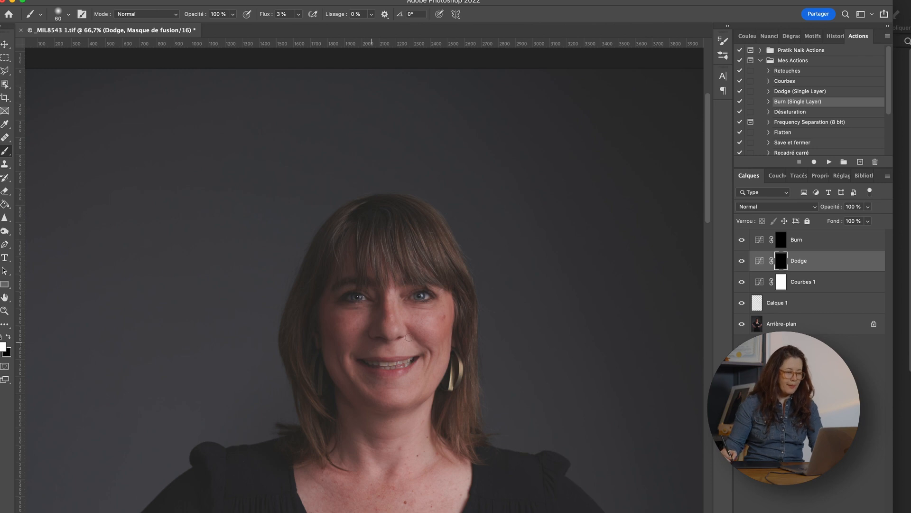
pyautogui.click(741, 261)
pyautogui.click(741, 262)
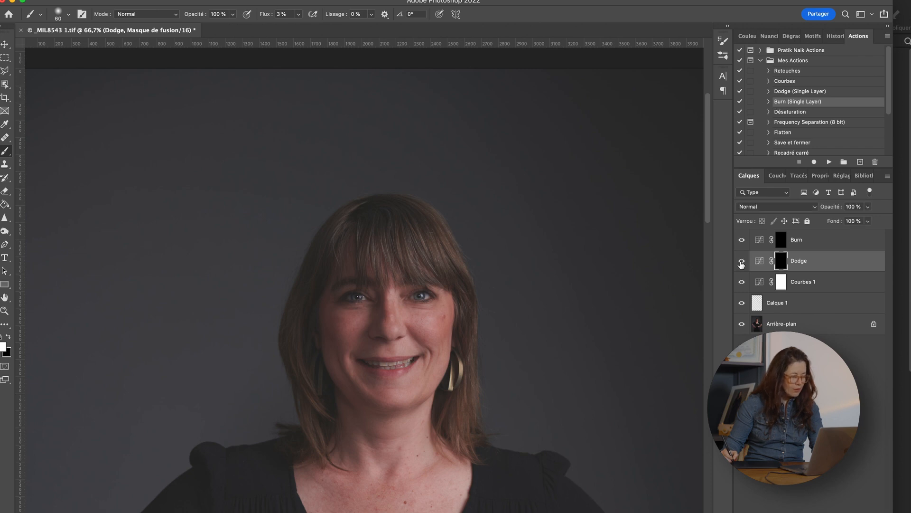
pyautogui.click(741, 262)
pyautogui.click(742, 262)
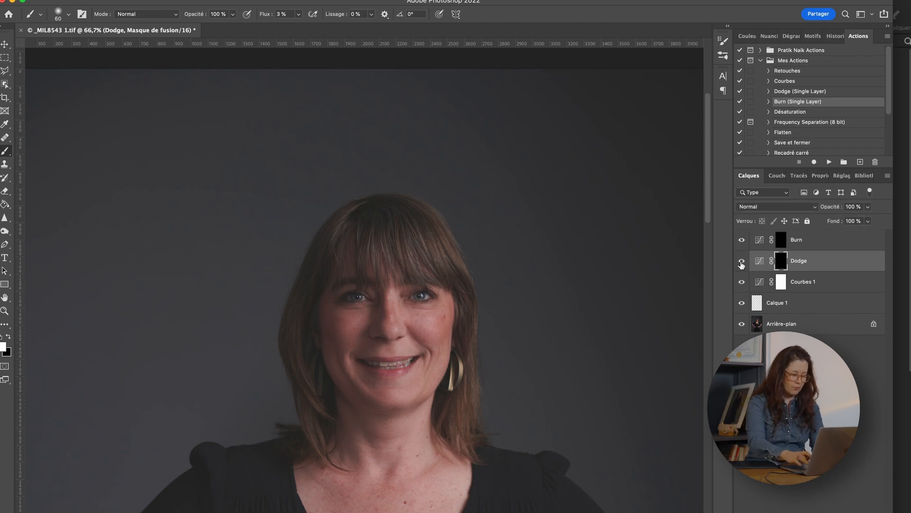
pyautogui.hotkey('ctrl', '+')
pyautogui.hotkey('ctrl', '+')
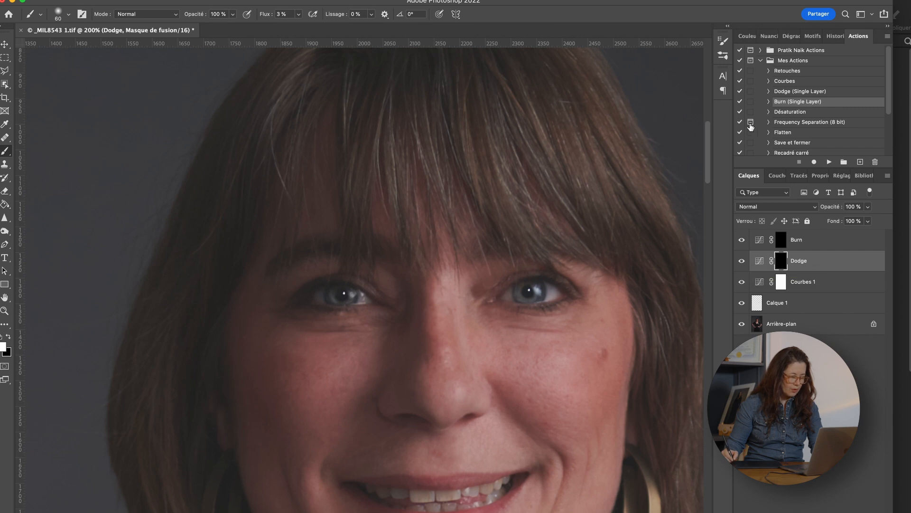
pyautogui.click(741, 262)
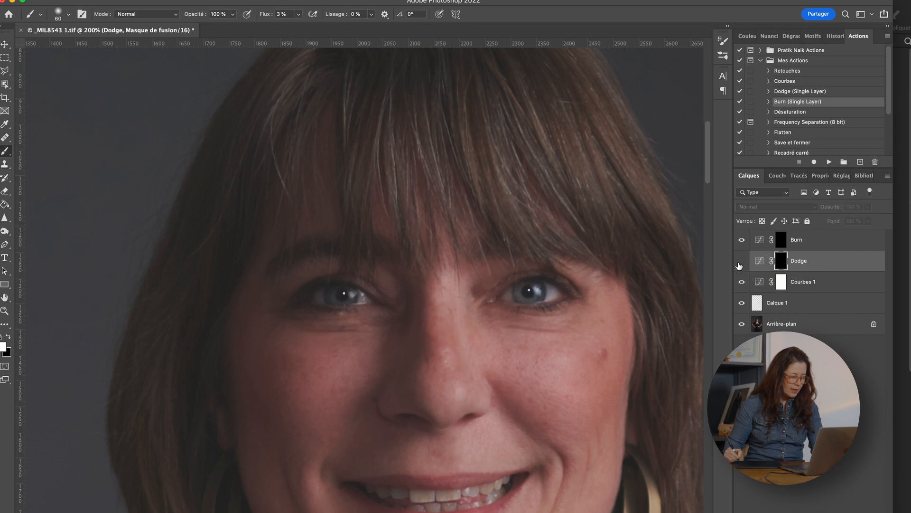
pyautogui.click(741, 262)
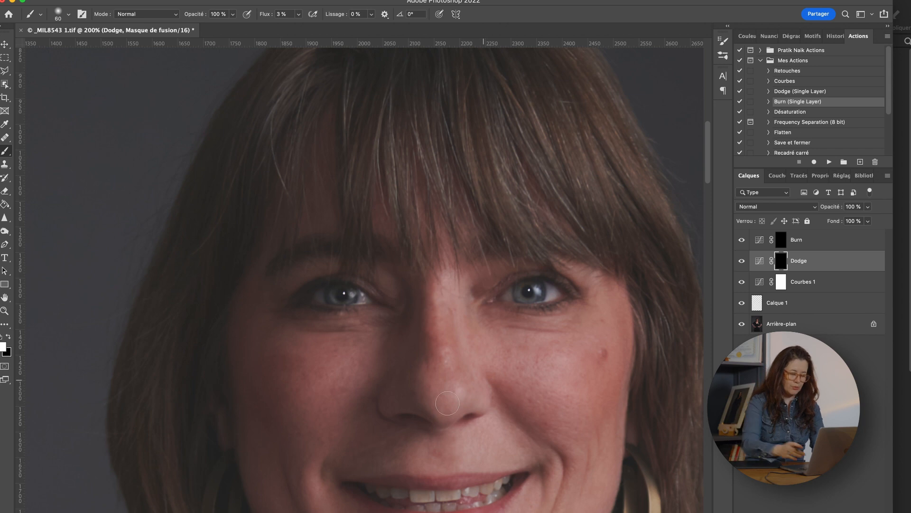
# Step: Enlarge the brush to 193 px and dodge the hair on the Dodge mask with the portrait viewed at 50%
pyautogui.press('super+minus')
pyautogui.press('super+minus')
pyautogui.press('super+minus')
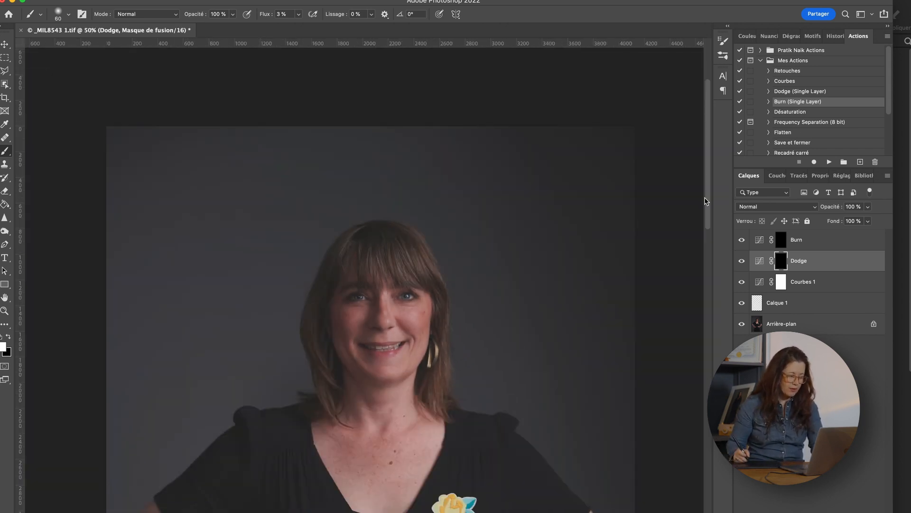
pyautogui.rightClick(423, 255)
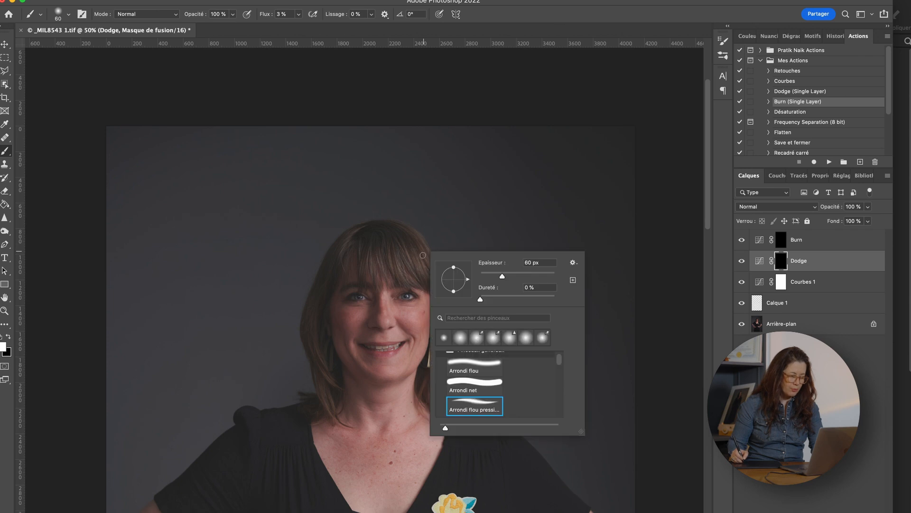
pyautogui.click(527, 273)
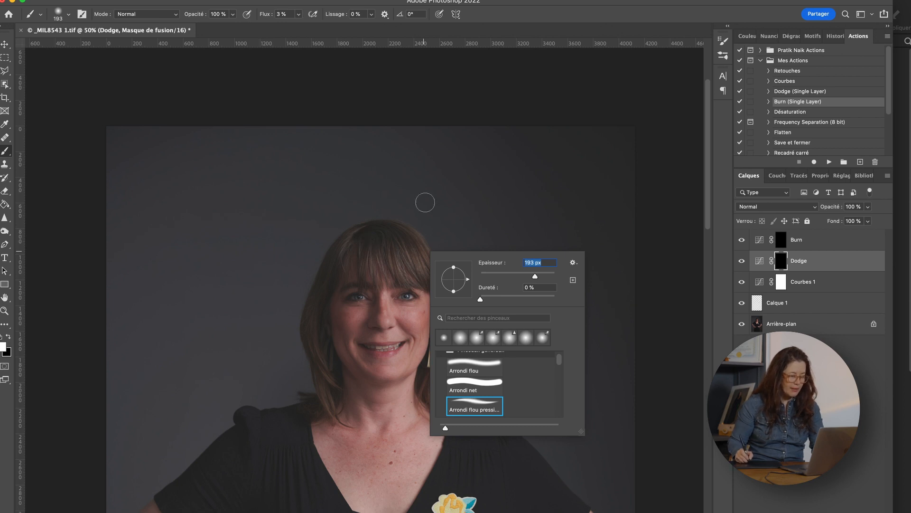
pyautogui.click(395, 261)
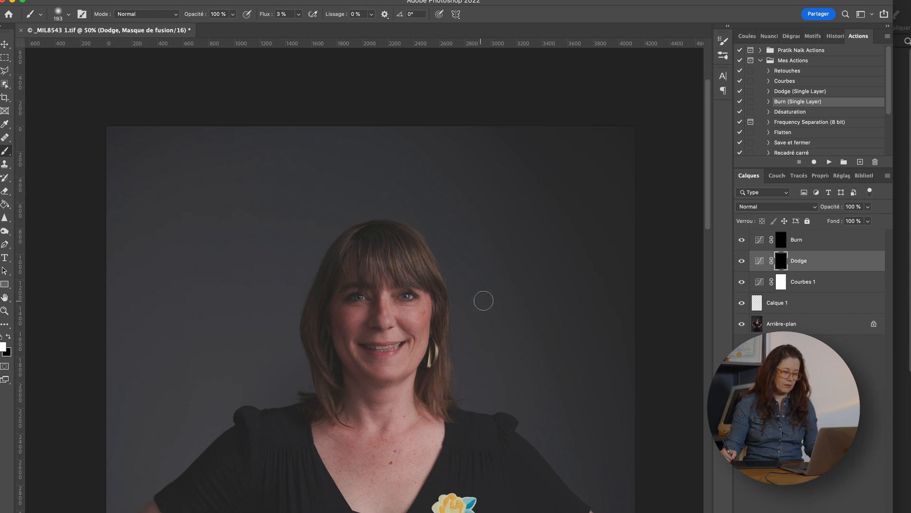
# Step: Compare the portrait with and without the Dodge layer at 50% and 25% zoom
pyautogui.click(742, 261)
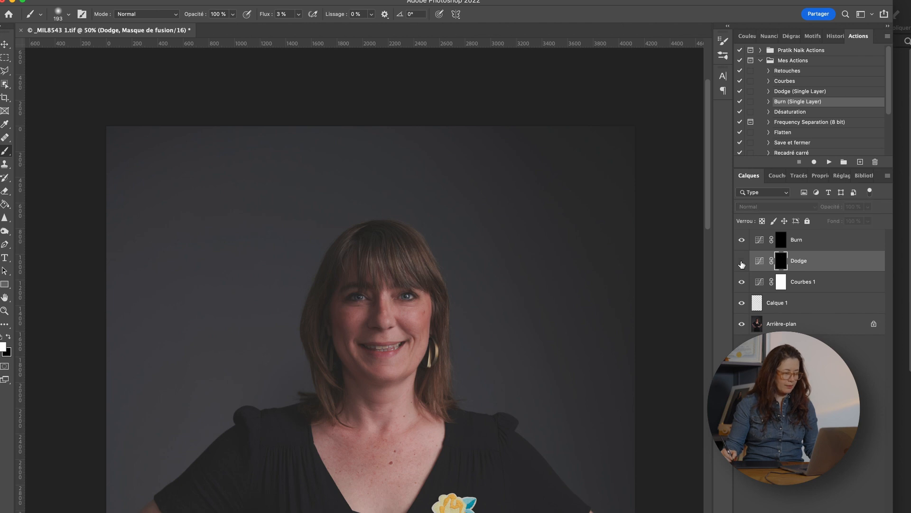
pyautogui.click(742, 262)
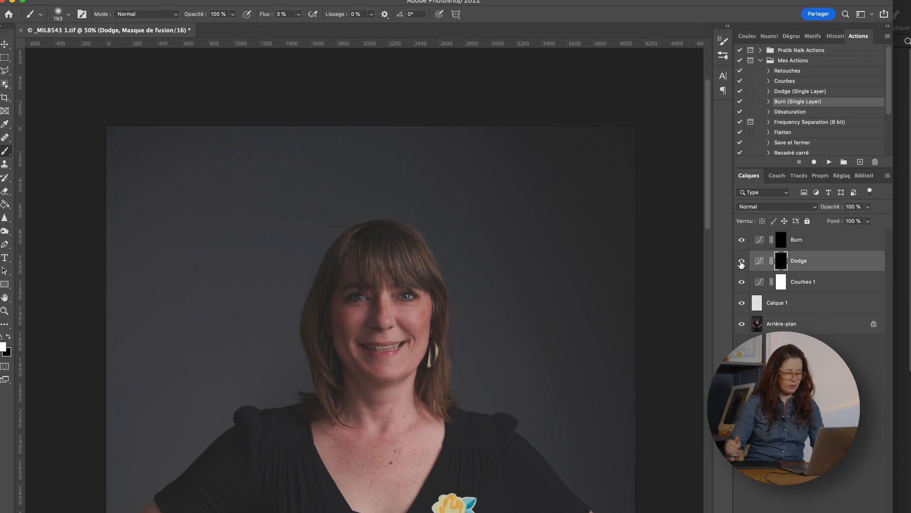
pyautogui.press('super+minus')
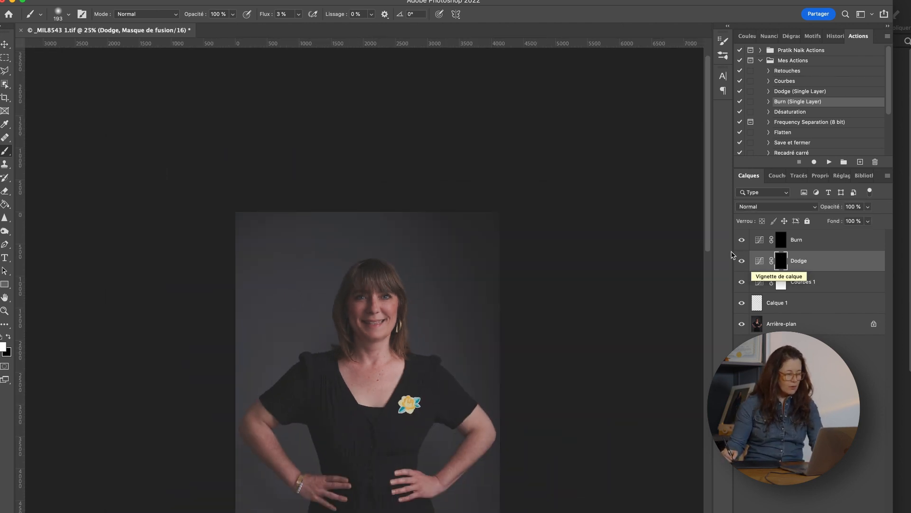
pyautogui.click(742, 262)
pyautogui.click(741, 262)
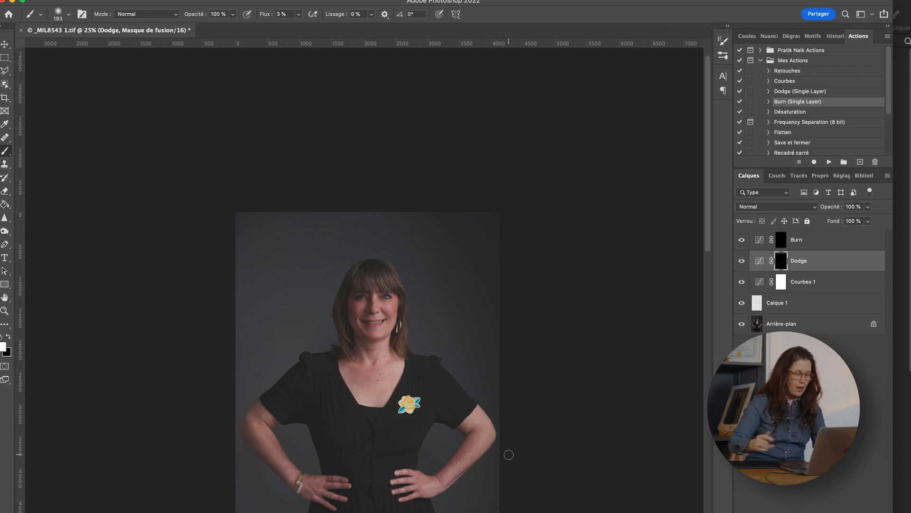
# Step: Make the Burn layer mask active and enlarge the brush to 330 px with the body in view
pyautogui.press('super+minus')
pyautogui.press('super+minus')
pyautogui.press('super+plus')
pyautogui.press('super+plus')
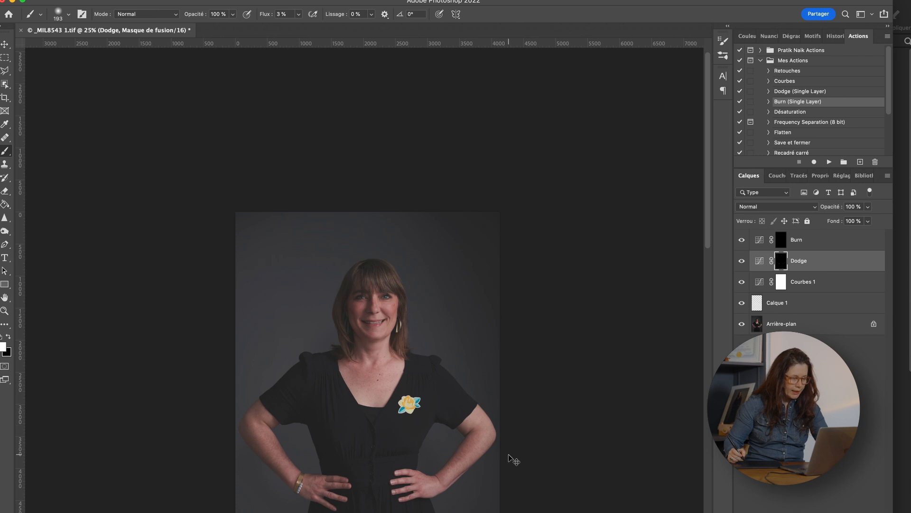
pyautogui.press('super+plus')
pyautogui.scroll(-5, 521, 322)
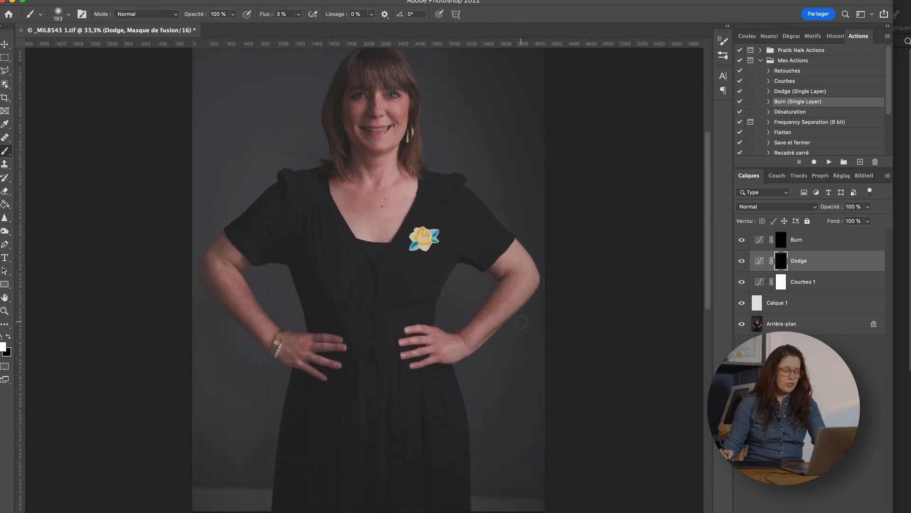
pyautogui.click(833, 249)
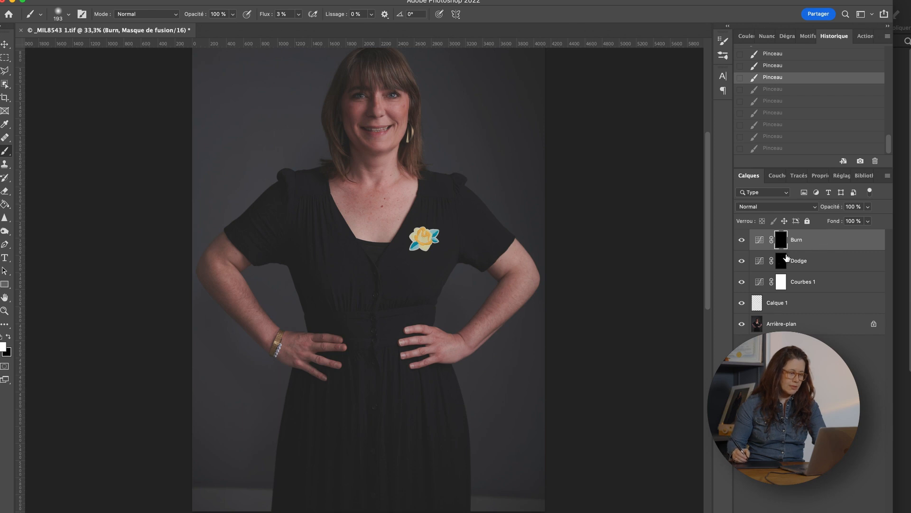
pyautogui.rightClick(580, 179)
pyautogui.rightClick(469, 176)
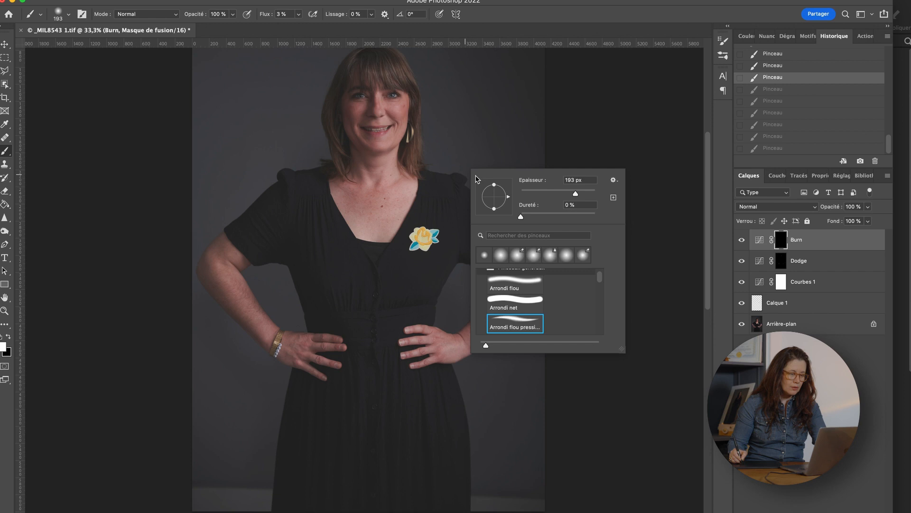
pyautogui.click(582, 194)
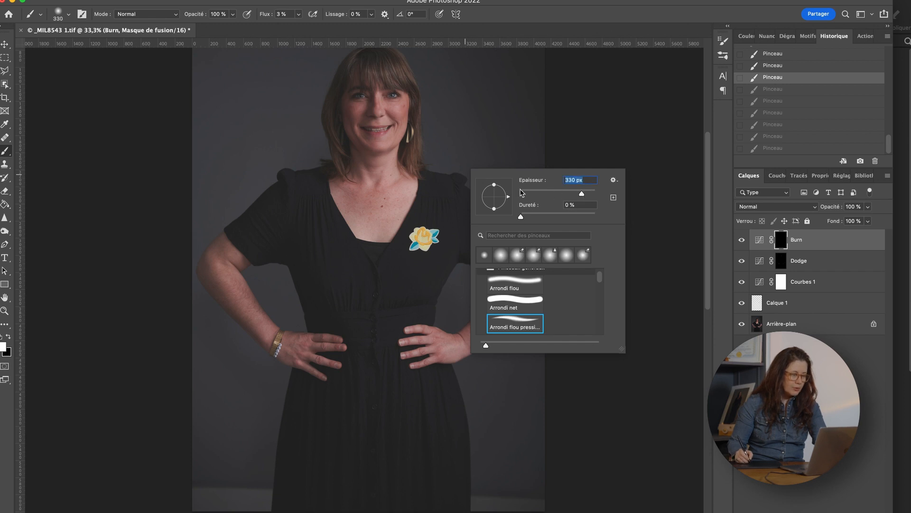
pyautogui.click(411, 188)
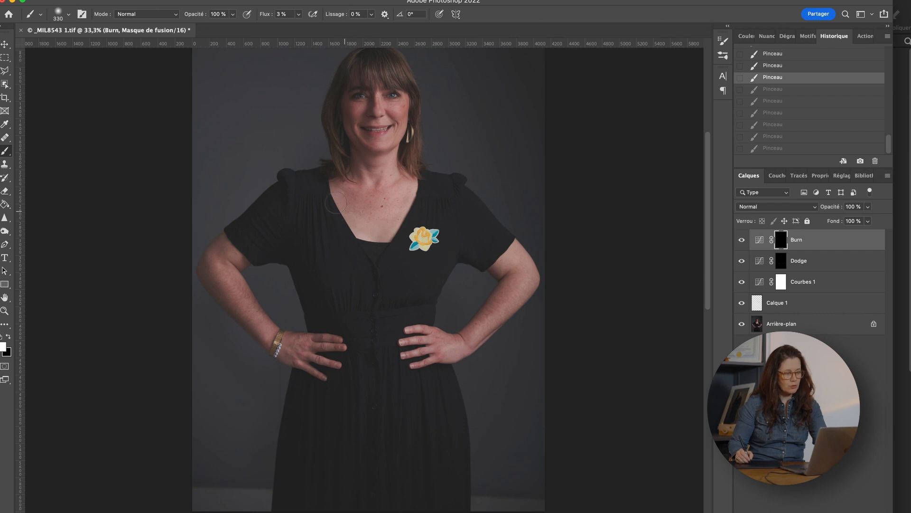
# Step: Reapply the undone brush strokes and compare the portrait with and without the Burn layer
pyautogui.press('super+shift+z')
pyautogui.press('super+shift+z')
pyautogui.press('super+shift+z')
pyautogui.press('super+shift+z')
pyautogui.press('super+shift+z')
pyautogui.press('super+shift+z')
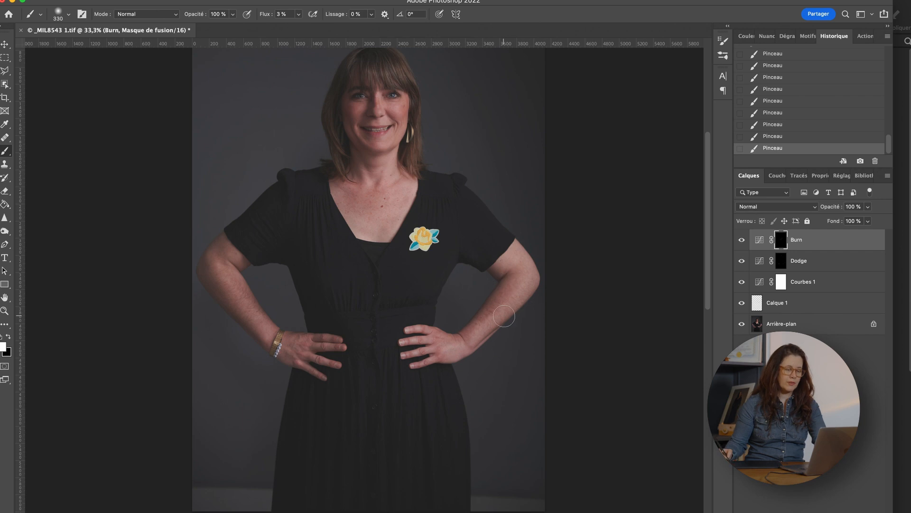
pyautogui.click(741, 240)
pyautogui.click(742, 240)
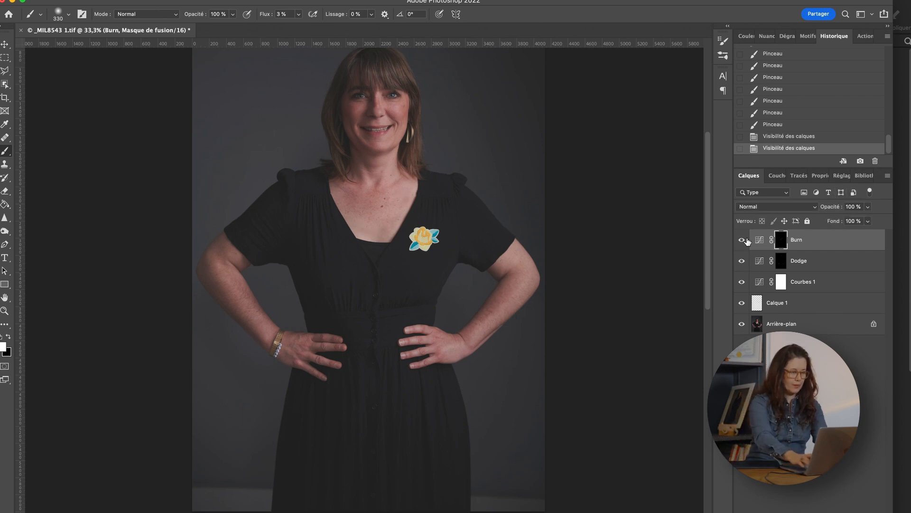
# Step: Dodge the skin of the chest on the Dodge mask with the 330 px brush
pyautogui.press('super+minus')
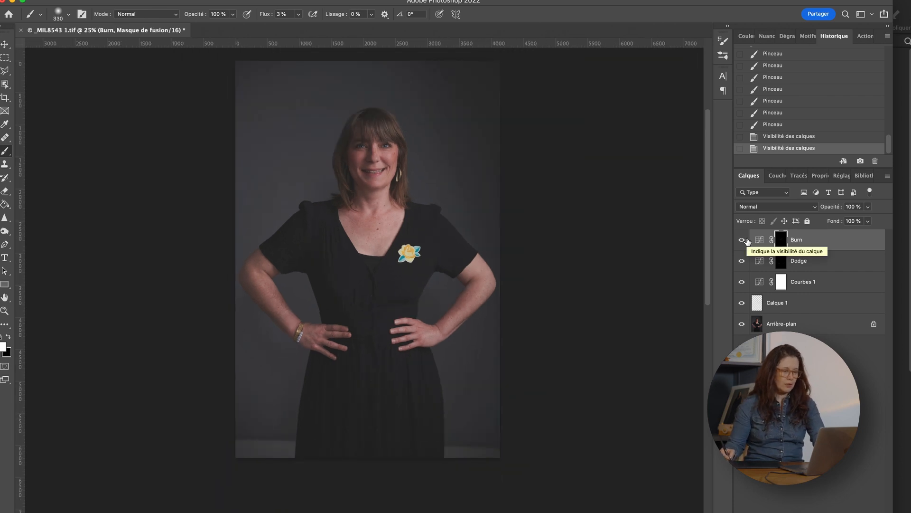
pyautogui.click(820, 260)
pyautogui.click(380, 228)
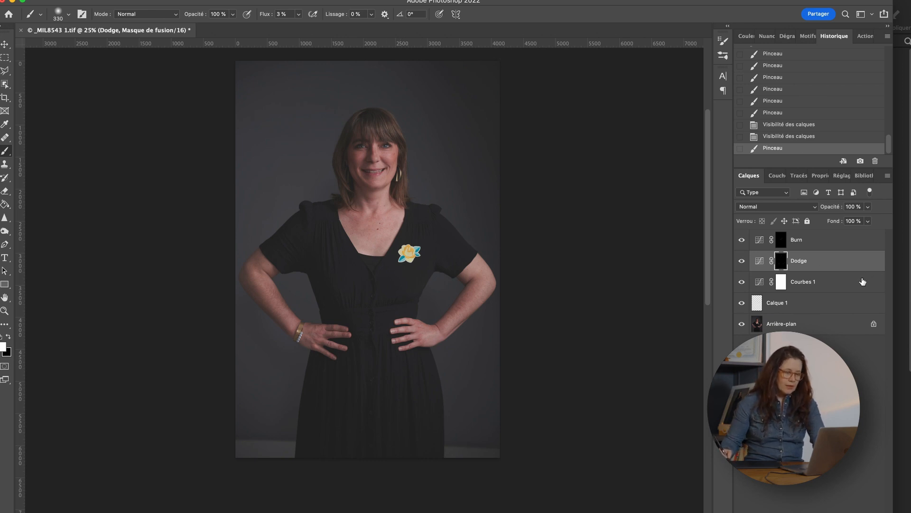
# Step: Run the Flatten action to merge all layers into the background
pyautogui.click(865, 36)
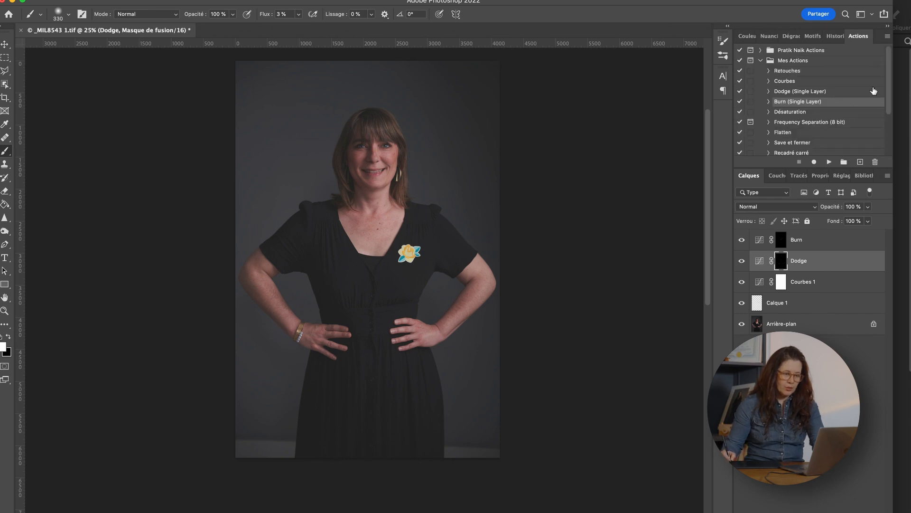
pyautogui.click(802, 133)
pyautogui.click(829, 162)
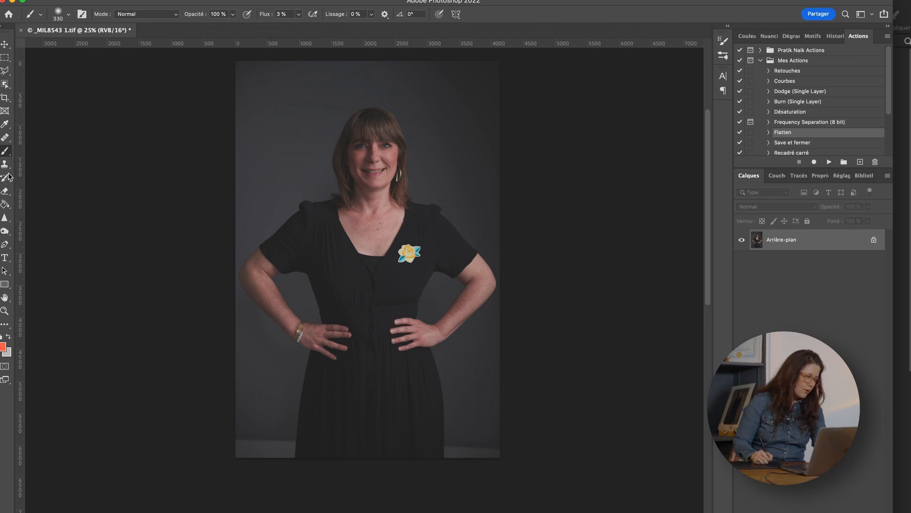
# Step: With the Patch tool, replace the floor strip in the backdrop's lower left corner with clean backdrop from above, and patch the nearby image edge
pyautogui.click(4, 137)
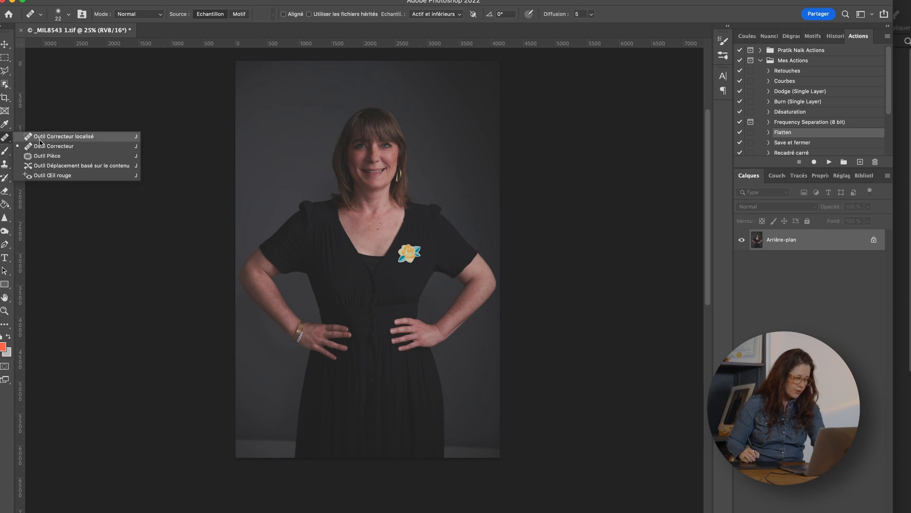
pyautogui.click(50, 157)
pyautogui.moveTo(234, 435)
pyautogui.mouseDown()
pyautogui.moveTo(285, 433)
pyautogui.moveTo(299, 444)
pyautogui.moveTo(290, 467)
pyautogui.moveTo(234, 473)
pyautogui.moveTo(232, 439)
pyautogui.mouseUp()
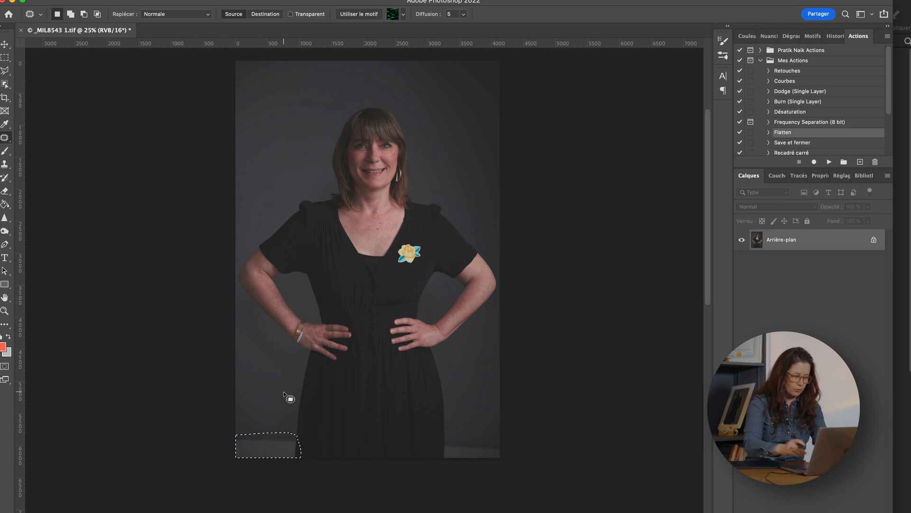
pyautogui.press('super+plus')
pyautogui.press('super+plus')
pyautogui.press('super+plus')
pyautogui.scroll(-10, 283, 392)
pyautogui.hscroll(-3, 283, 392)
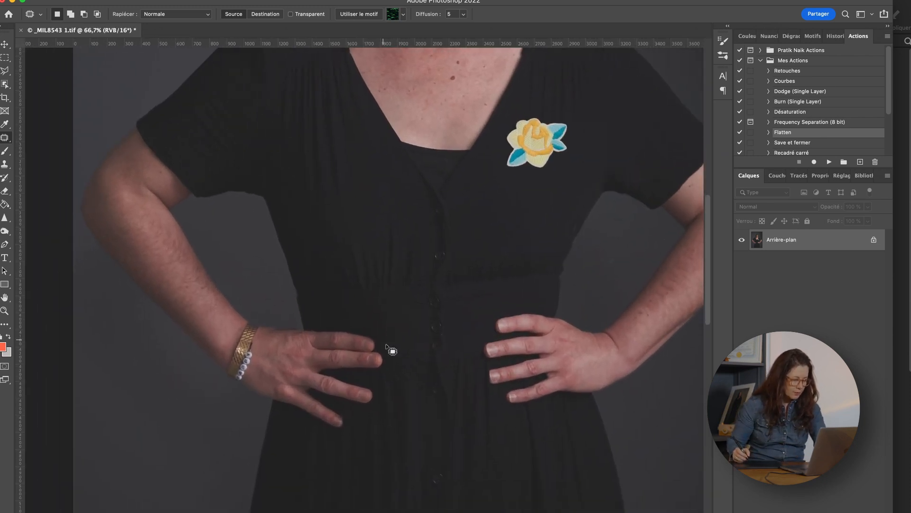
pyautogui.scroll(-3, 252, 264)
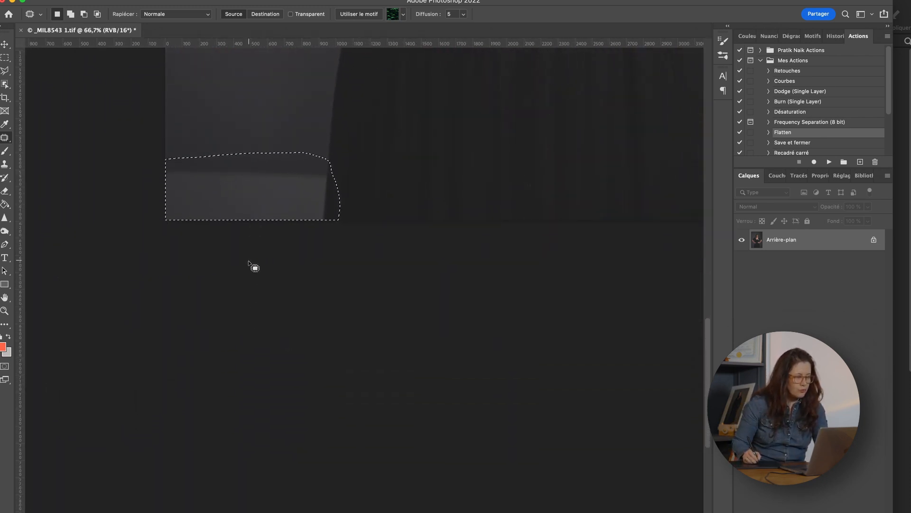
pyautogui.moveTo(236, 190); pyautogui.dragTo(238, 97)
pyautogui.press('super+d')
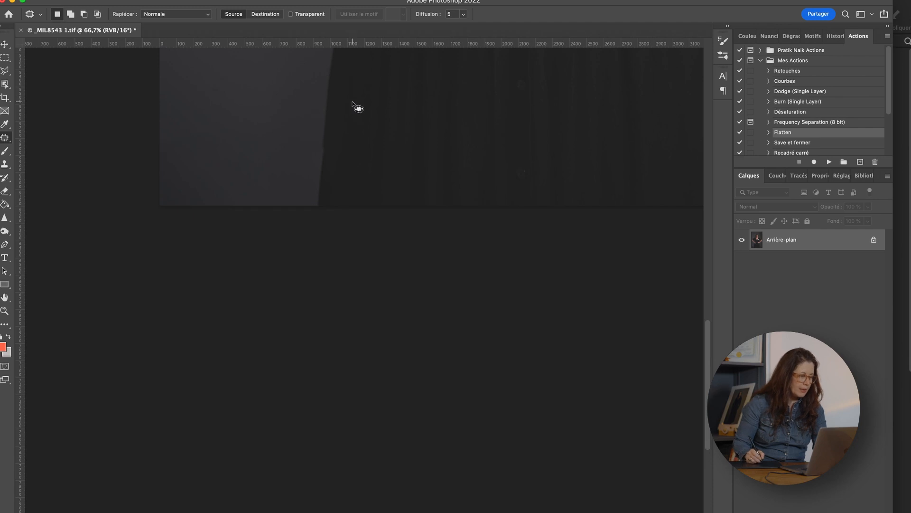
pyautogui.moveTo(153, 148)
pyautogui.mouseDown()
pyautogui.moveTo(143, 204)
pyautogui.moveTo(187, 133)
pyautogui.mouseUp()
pyautogui.press('super+d')
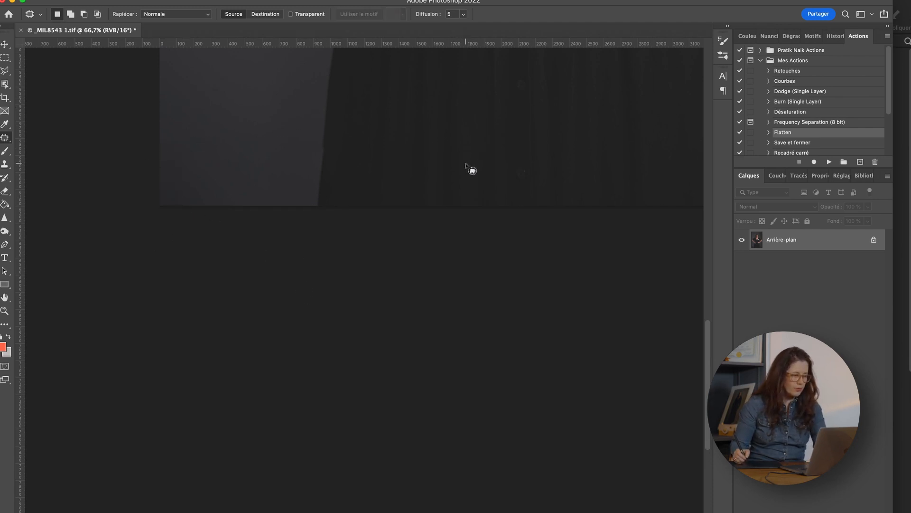
# Step: Patch the floor strip in the backdrop's lower right corner and the adjoining outer edge with clean backdrop from above
pyautogui.hscroll(10, 477, 162)
pyautogui.moveTo(463, 204)
pyautogui.mouseDown()
pyautogui.moveTo(285, 197)
pyautogui.moveTo(284, 225)
pyautogui.moveTo(296, 247)
pyautogui.moveTo(427, 251)
pyautogui.moveTo(454, 239)
pyautogui.moveTo(448, 205)
pyautogui.mouseUp()
pyautogui.moveTo(318, 219); pyautogui.dragTo(316, 166)
pyautogui.hotkey('ctrl', 'd')
pyautogui.moveTo(432, 191); pyautogui.dragTo(416, 159)
pyautogui.press('super+d')
# Step: Check the whole portrait at 16.7% and save and close it with the Save et fermer action
pyautogui.press('super+minus')
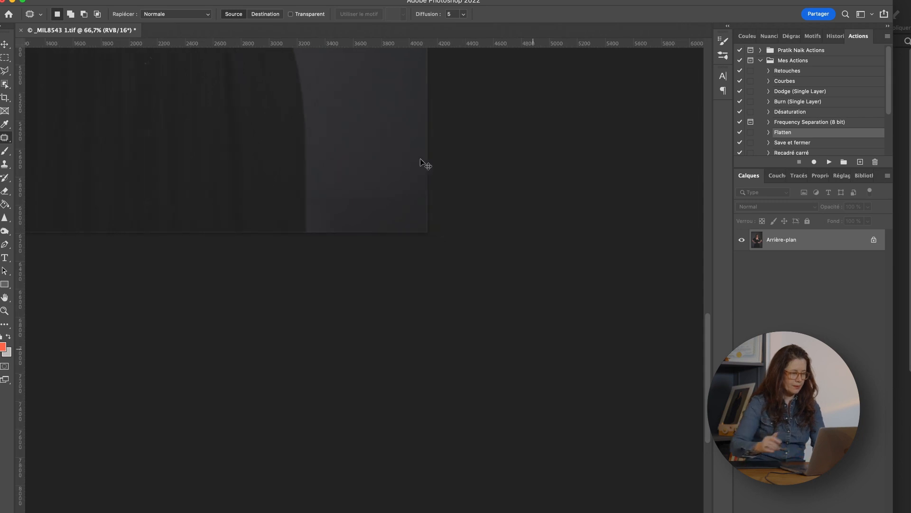
pyautogui.press('super+minus')
pyautogui.press('super+minus')
pyautogui.press('super+minus')
pyautogui.moveTo(421, 159); pyautogui.dragTo(437, 433)
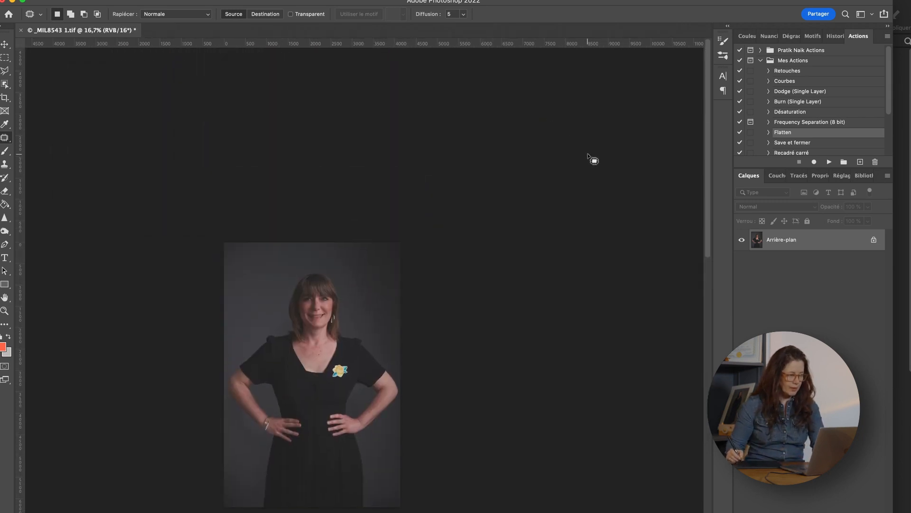
pyautogui.scroll(-5, 587, 156)
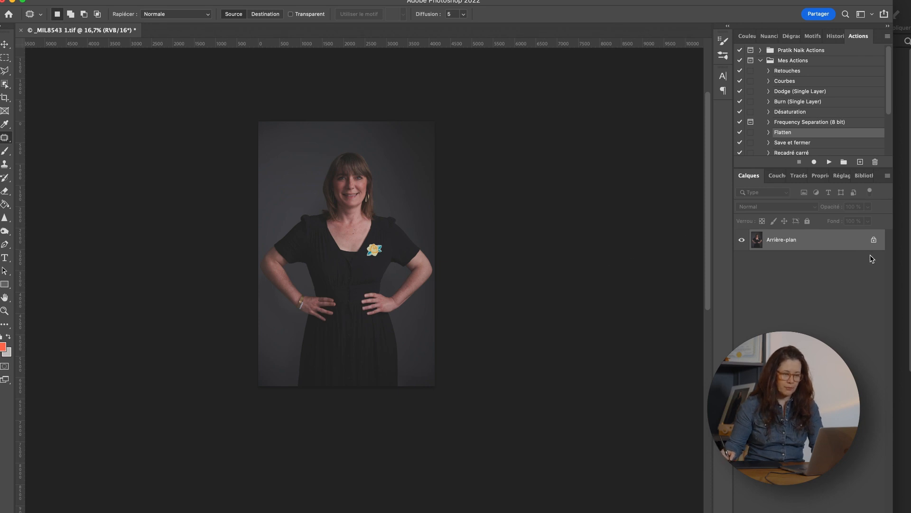
pyautogui.click(807, 143)
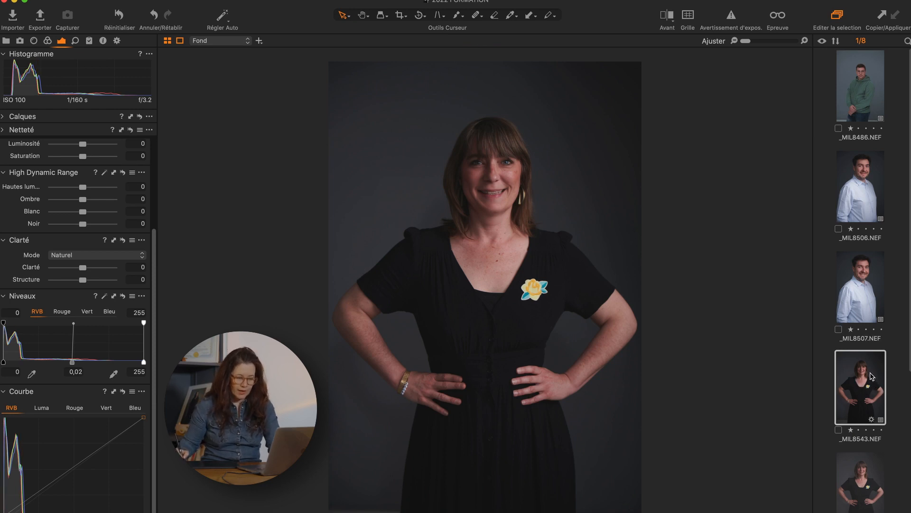
# Step: Select the retouched _MIL8543 1.tif in Capture One and open its Editer Avec options
pyautogui.scroll(-2, 871, 380)
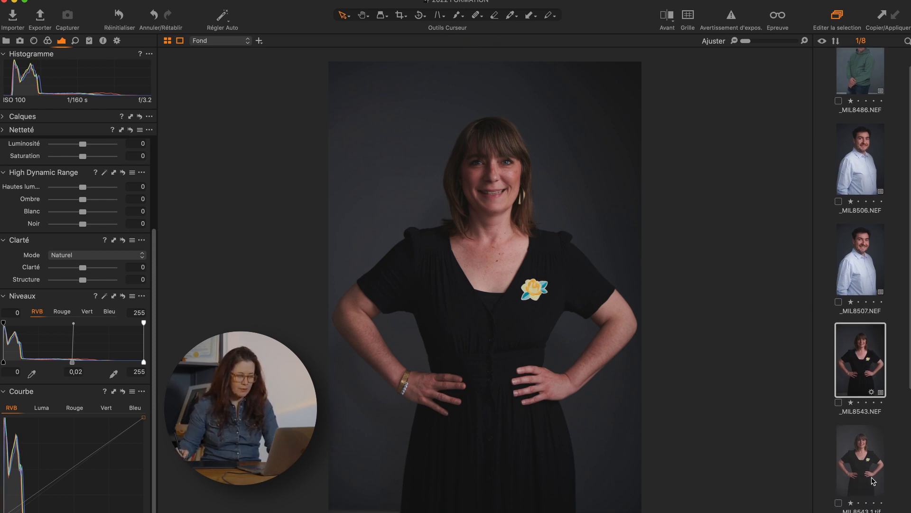
pyautogui.click(867, 472)
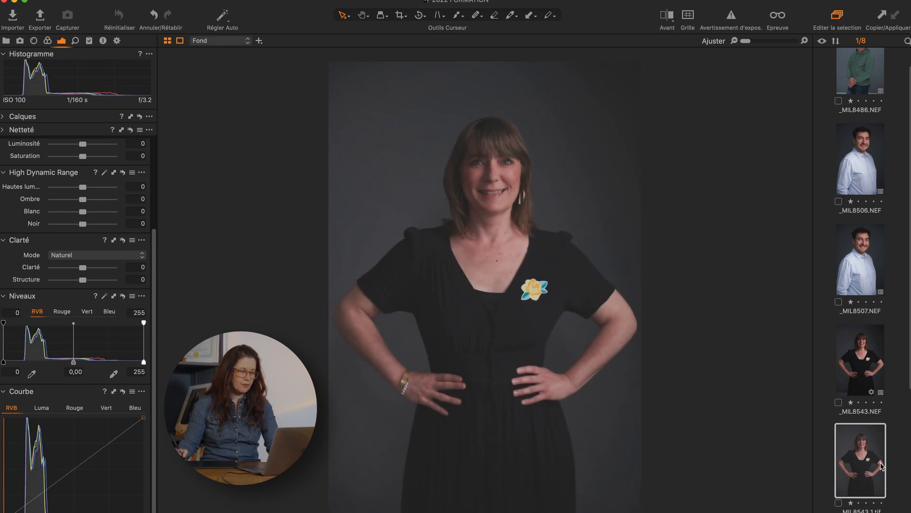
pyautogui.scroll(-5, 866, 469)
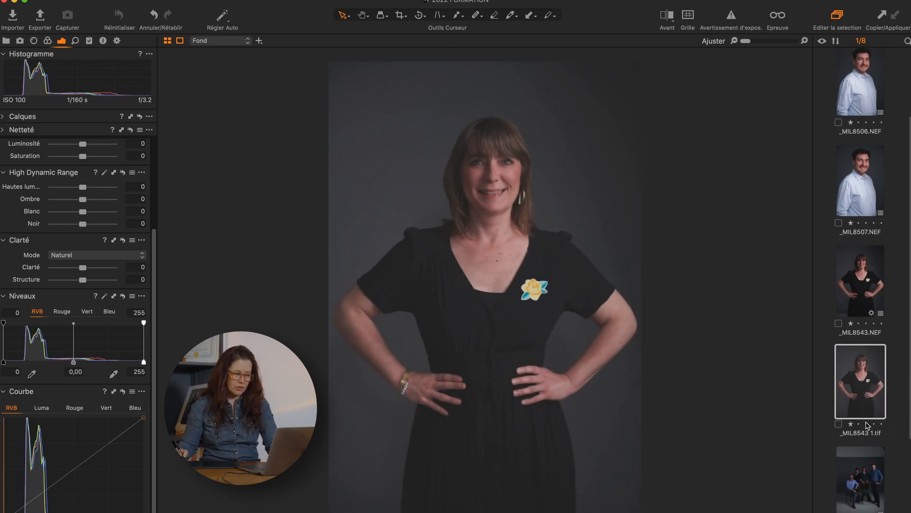
pyautogui.rightClick(854, 357)
pyautogui.moveTo(742, 306)
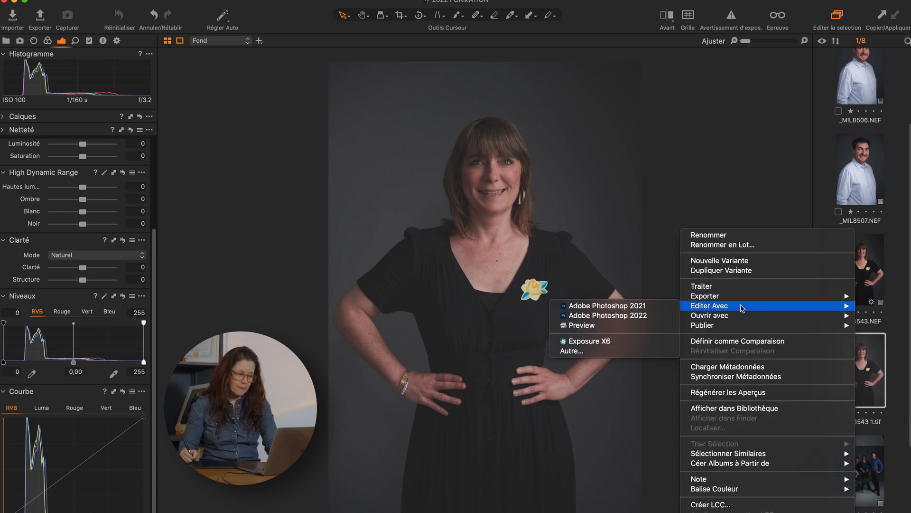